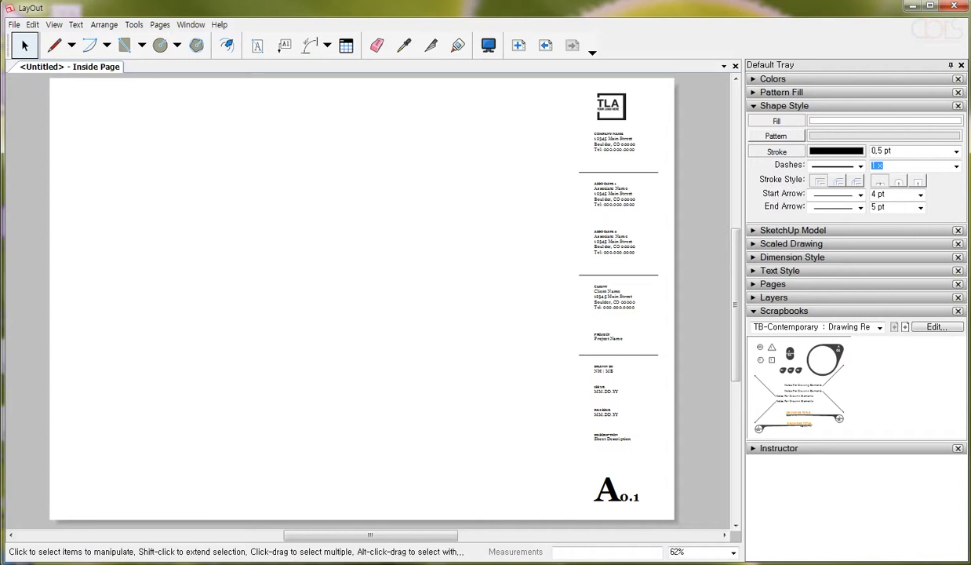
Open the File menu over the blank title-block page
left_click(371, 227)
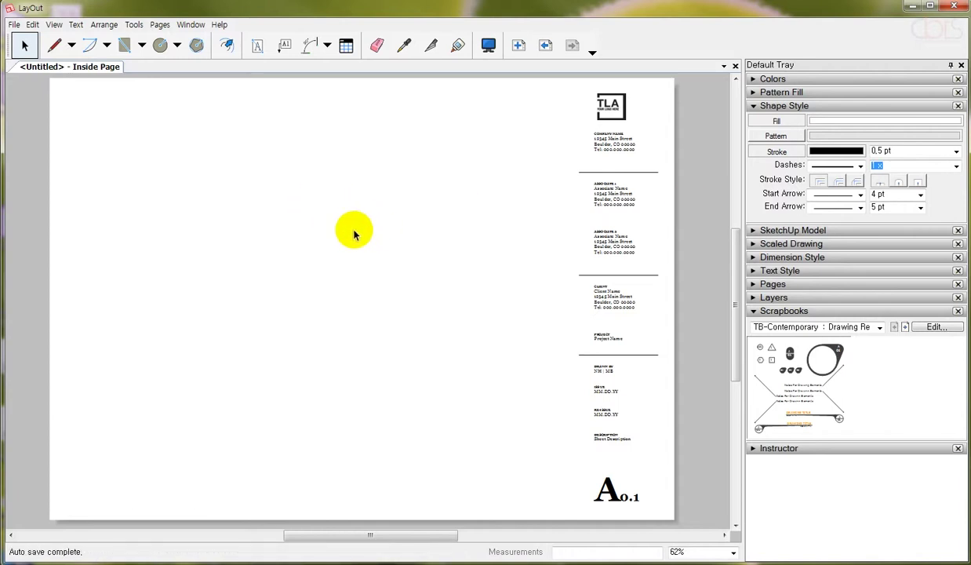
left_click(16, 25)
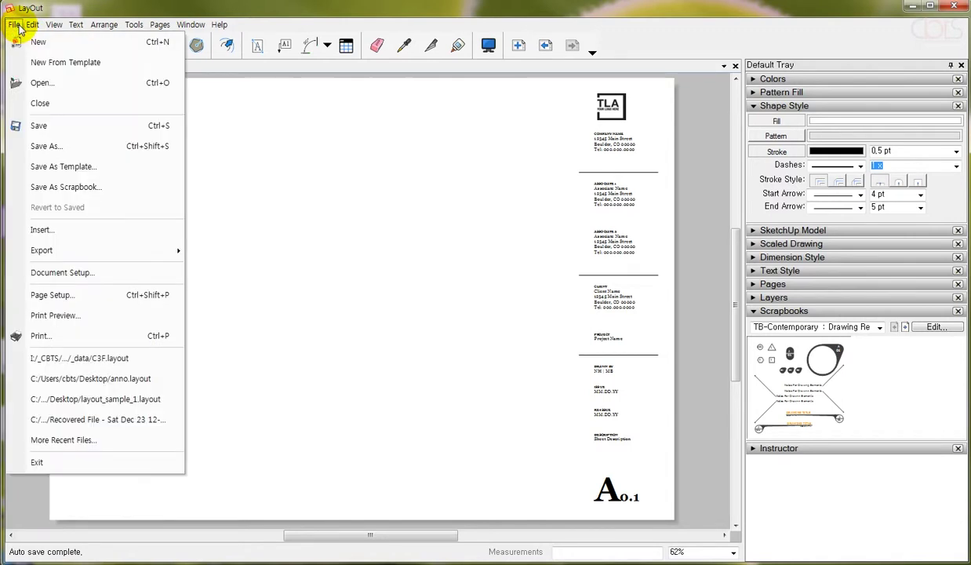
Insert FD_03.skp, move it upper-left, and enlarge it to fill the area beside the title block
left_click(84, 230)
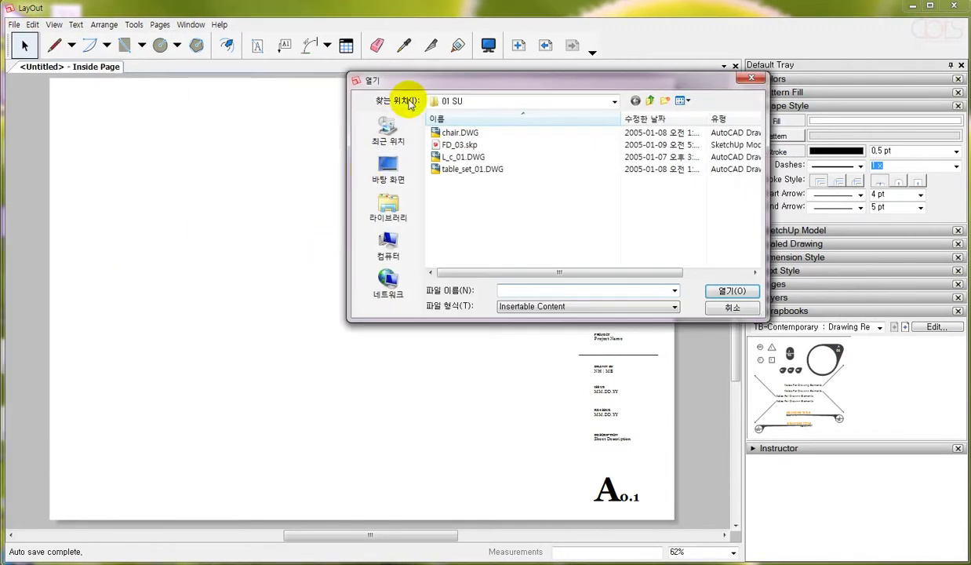
left_click(461, 146)
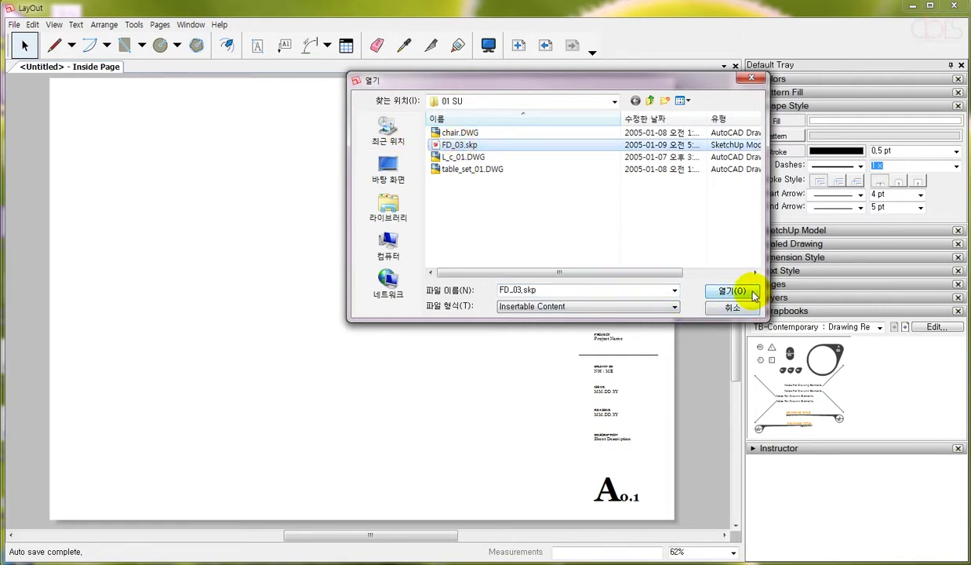
left_click(751, 294)
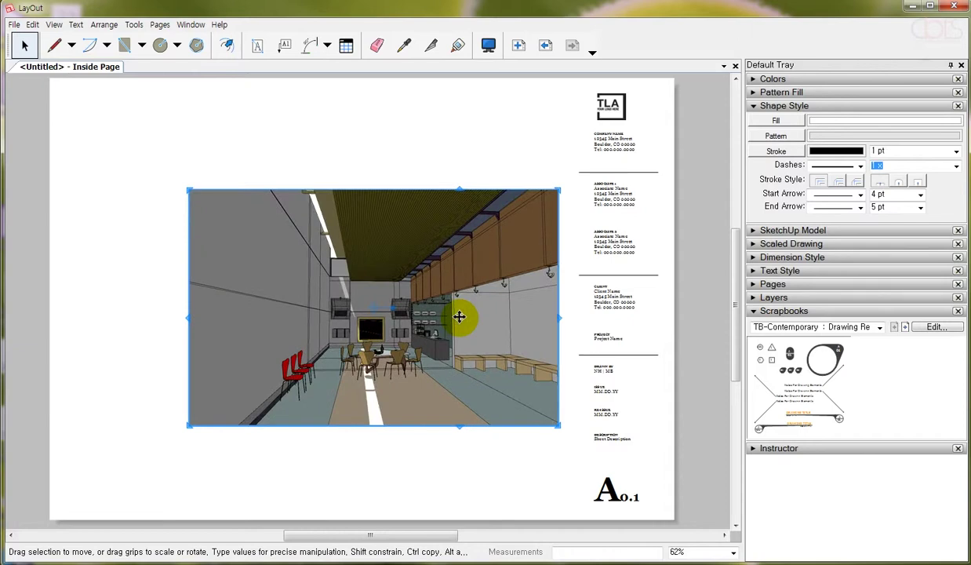
left_click_drag(289, 260, 166, 171)
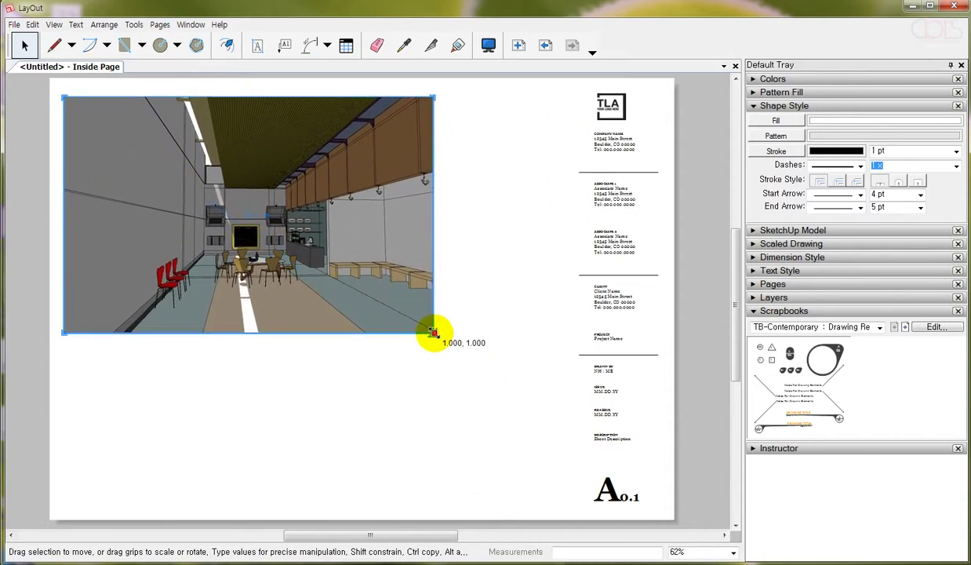
left_click_drag(433, 332, 564, 465)
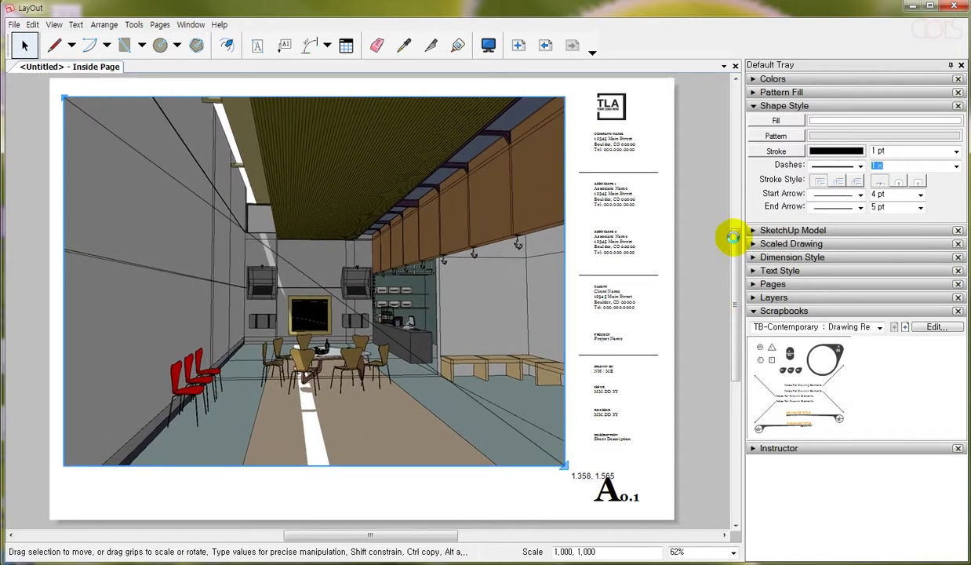
left_click(733, 235)
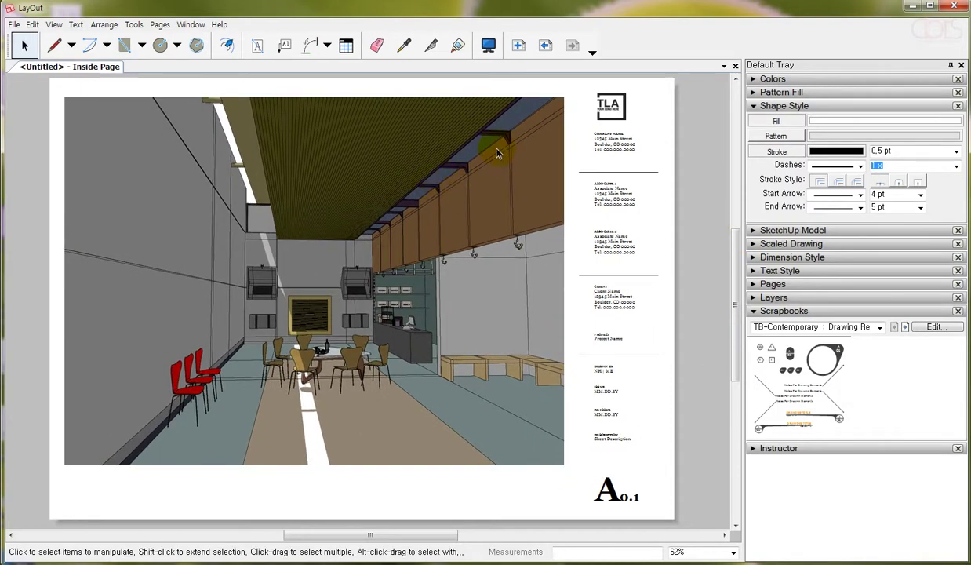
Open the placed FD_03.skp viewport's model in SketchUp from its context menu
left_click(397, 134)
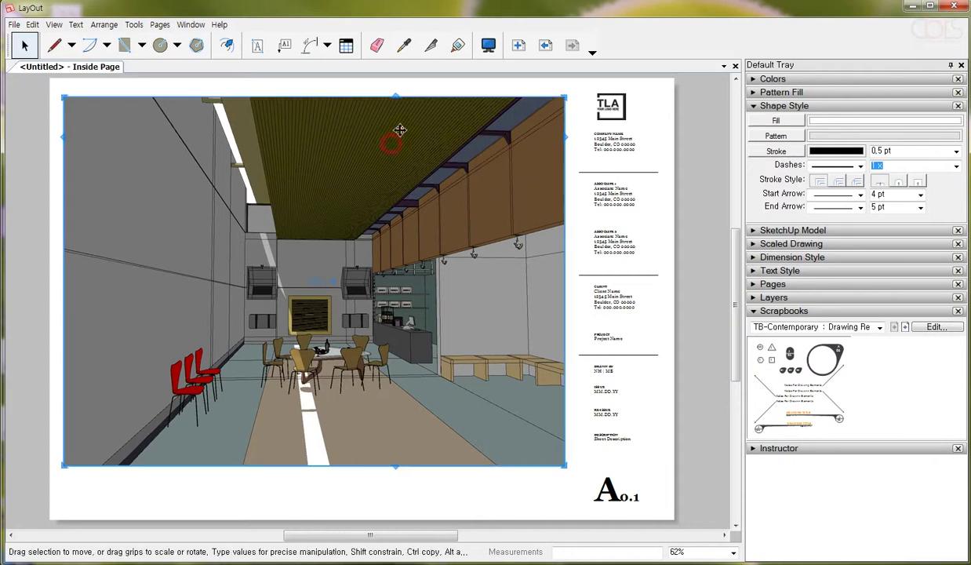
right_click(420, 147)
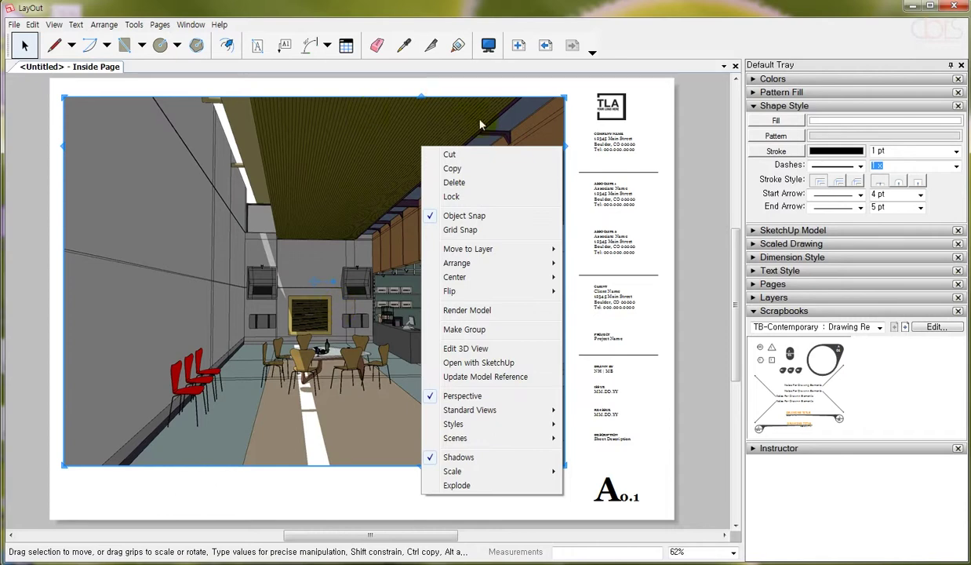
left_click(462, 363)
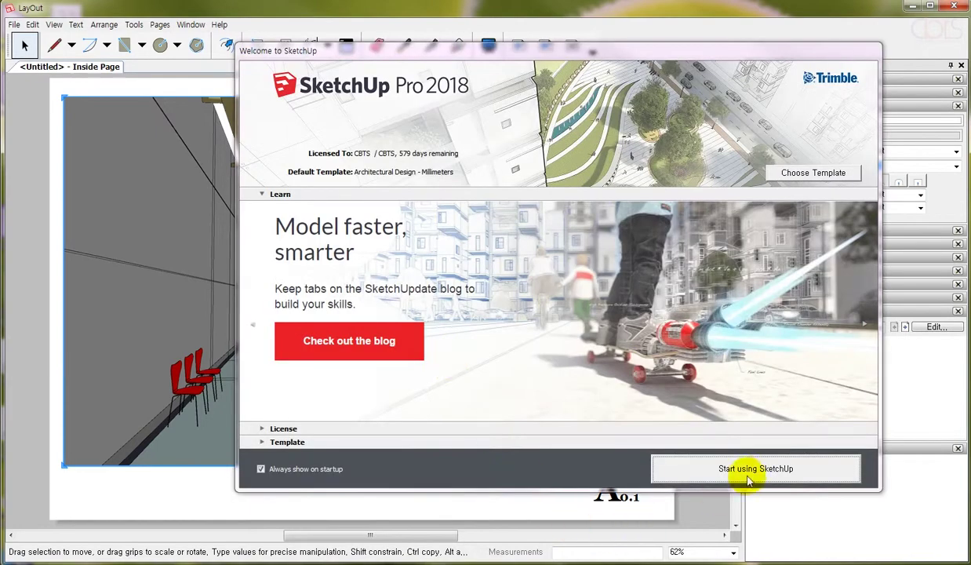
Dismiss the SketchUp welcome screen and orbit the interior to face the table
left_click(767, 468)
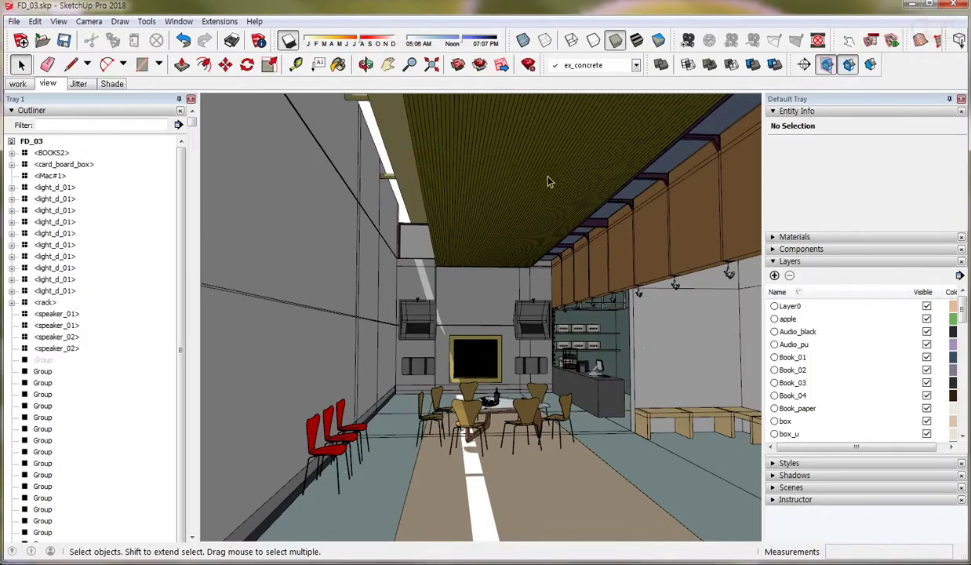
middle_click_drag(549, 182, 514, 202)
middle_click_drag(520, 351, 514, 367)
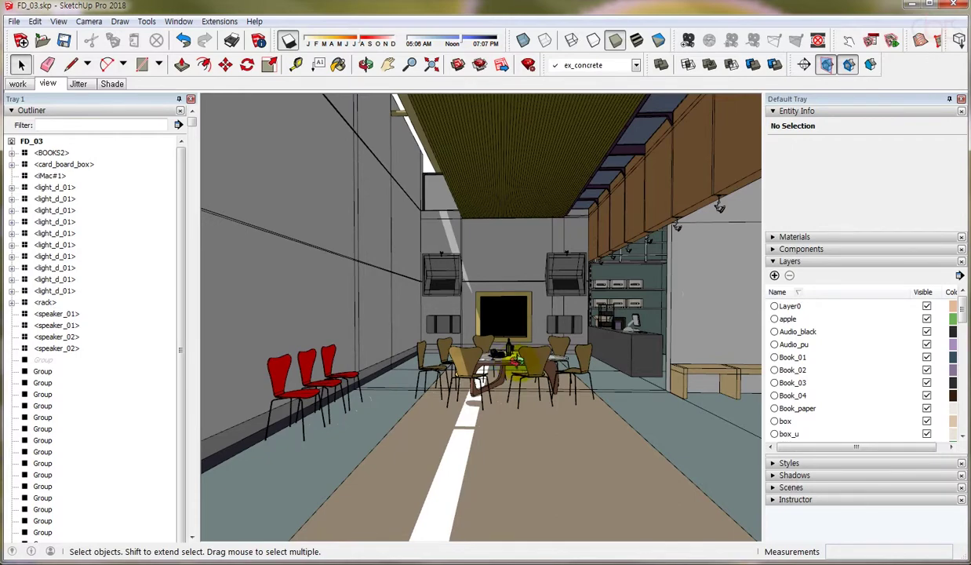
mouse_move(514, 367)
middle_mouse_down()
mouse_move(555, 345)
mouse_move(525, 378)
middle_mouse_up()
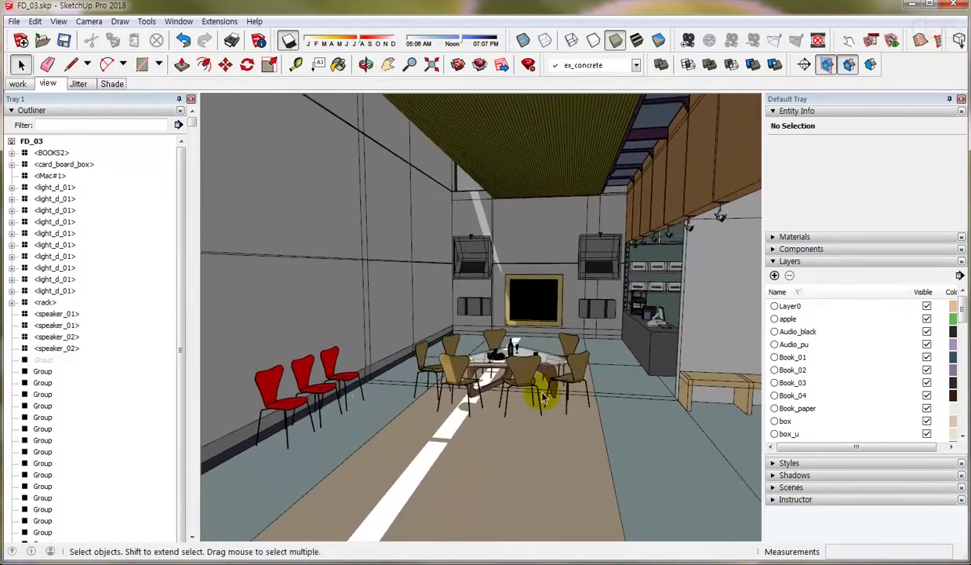
scroll(451, 465, "up", 3)
Draw a floor rectangle before the table, push/pull it into a box, and group it
key("r")
left_click(428, 432)
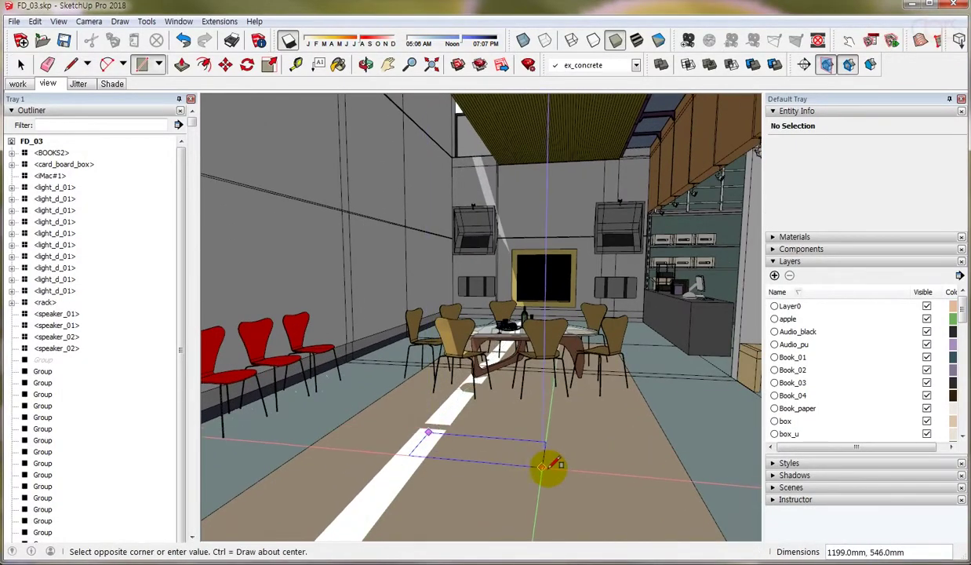
left_click(549, 465)
key("p")
left_click_drag(500, 448, 502, 373)
key("space")
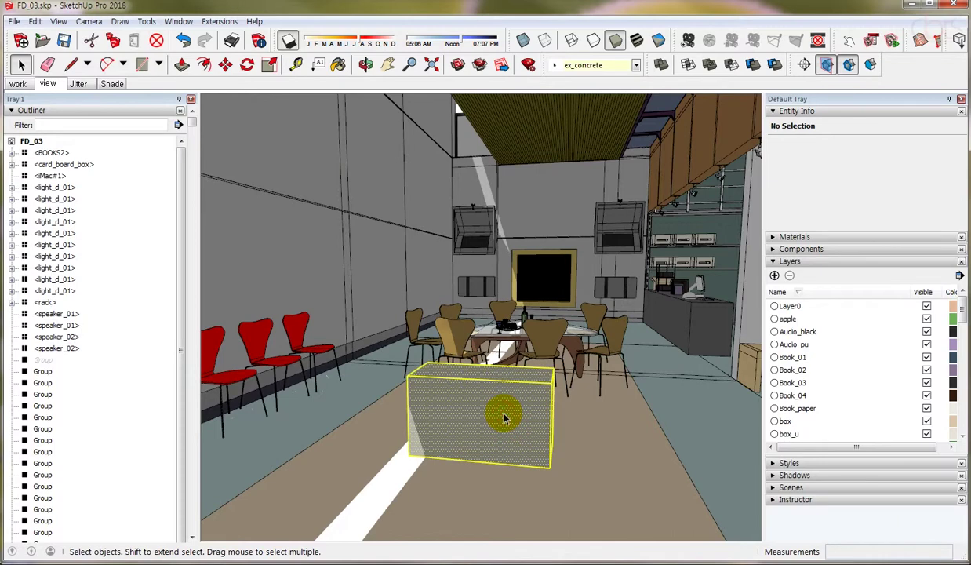
triple_click(502, 416)
key("g")
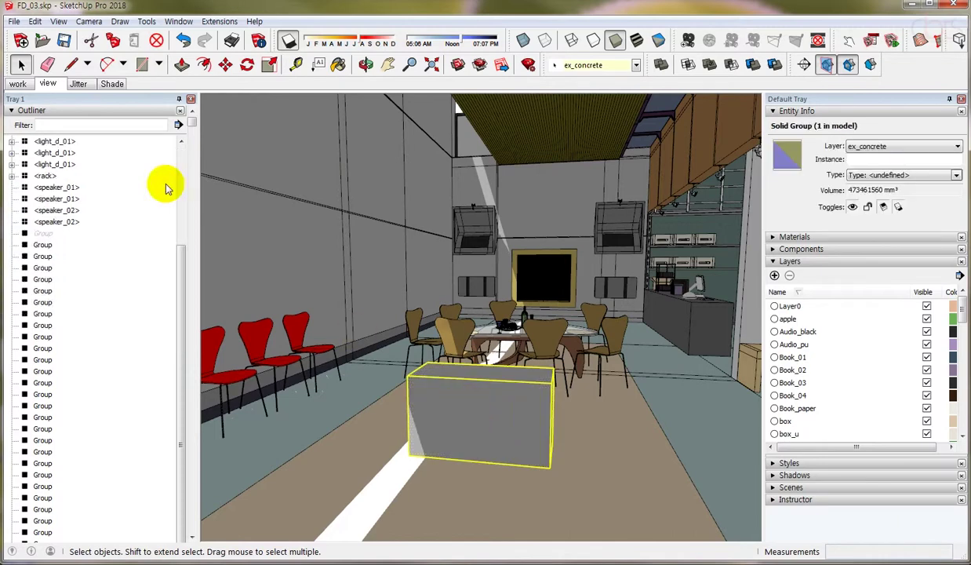
Save the model as test.skp and close SketchUp
left_click(64, 41)
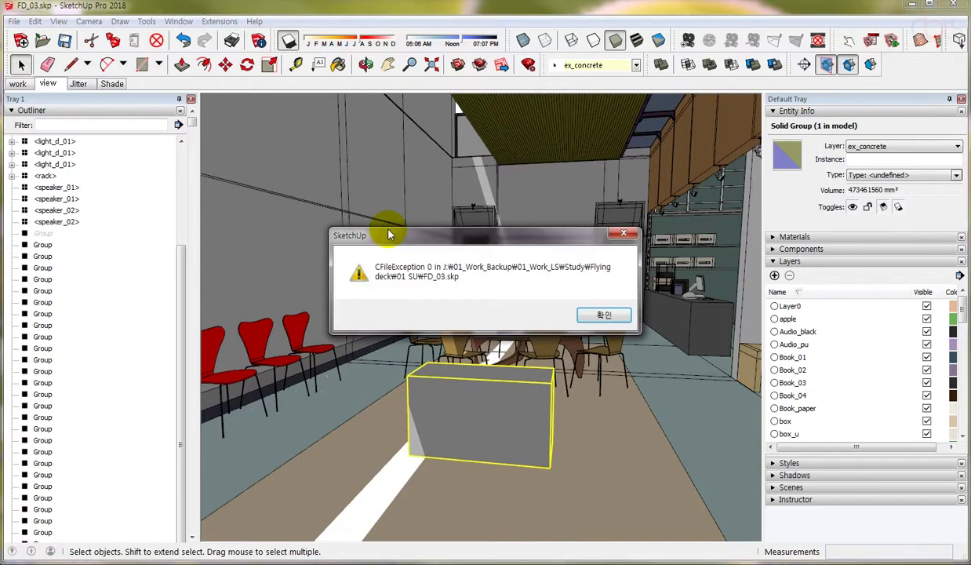
left_click(605, 316)
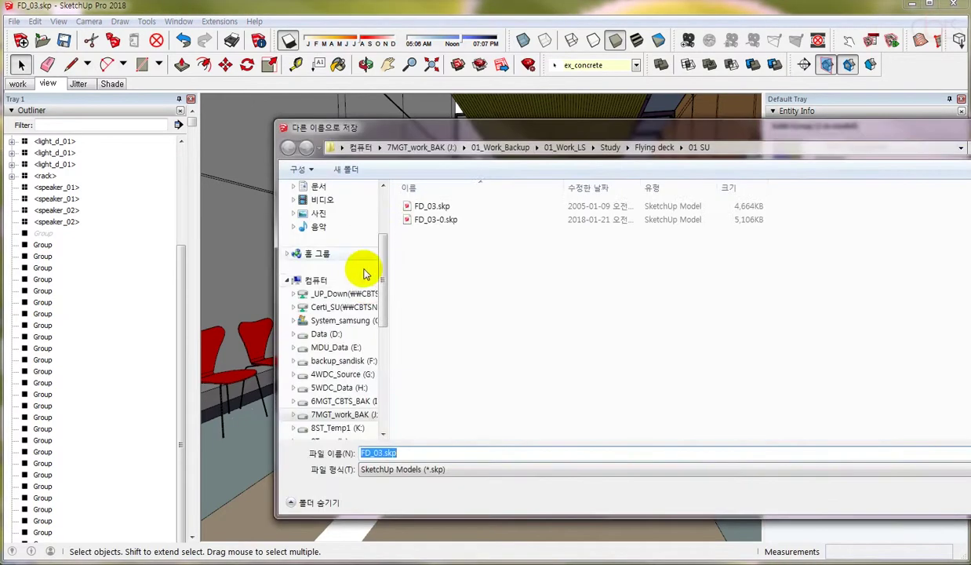
type("test")
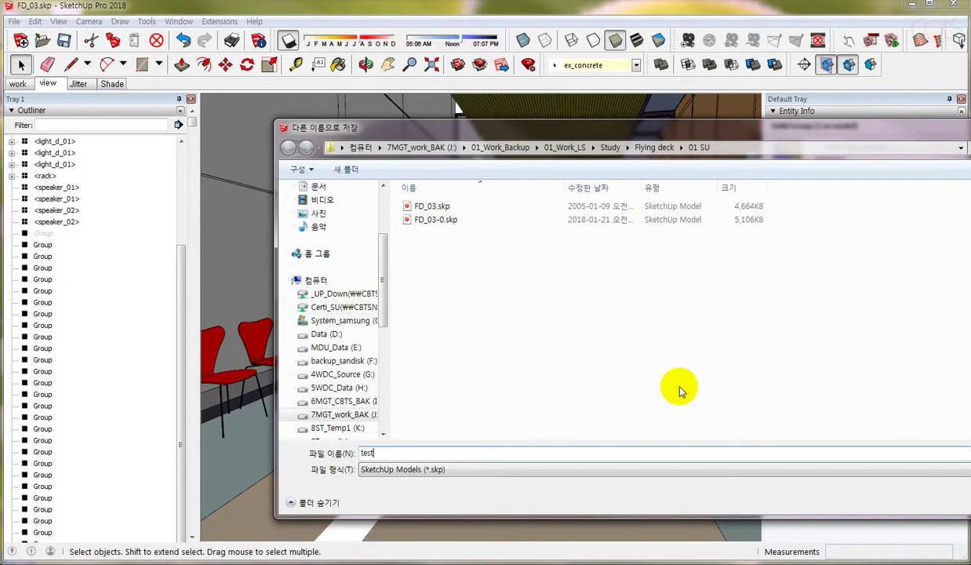
key("Return")
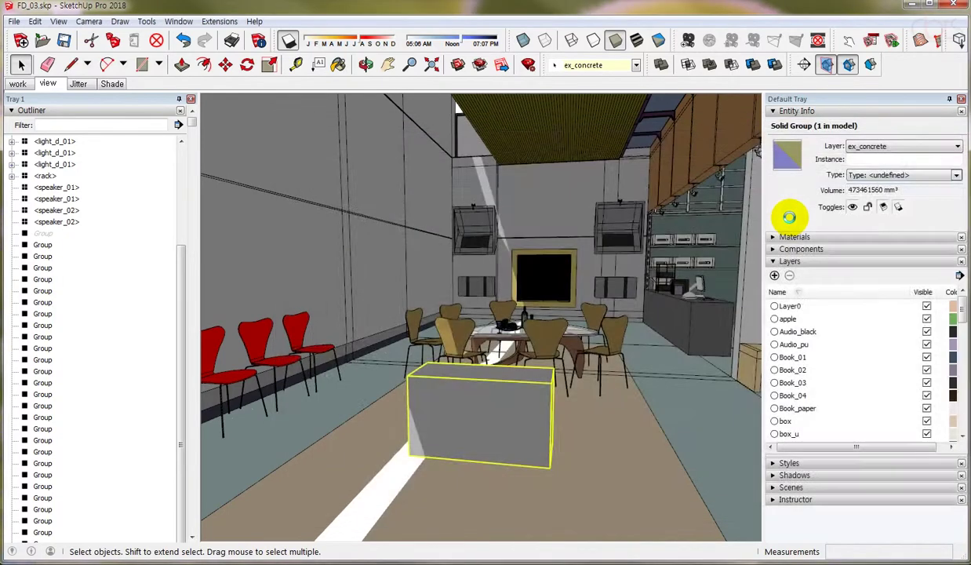
left_click(910, 6)
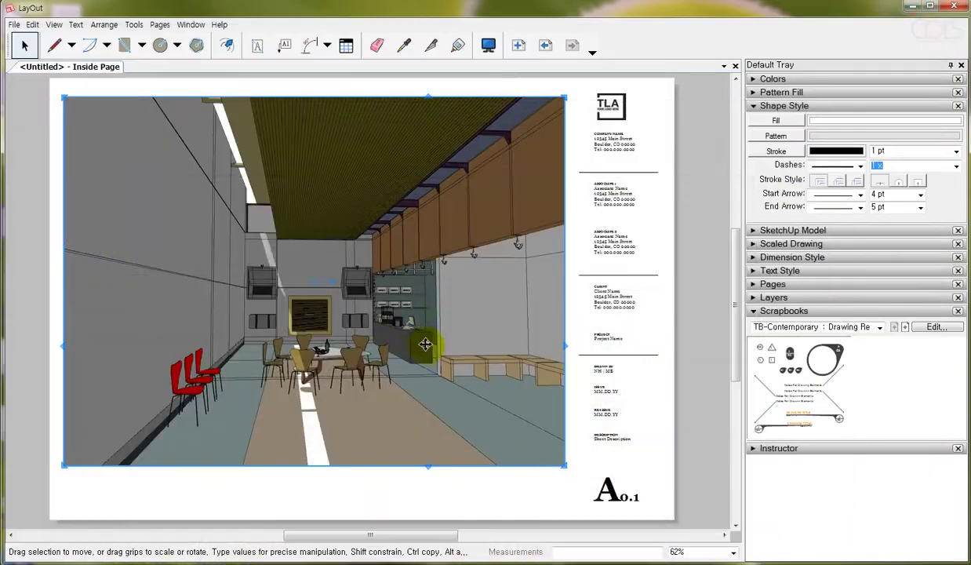
Update the viewport's model reference, then bring up the File menu
right_click(430, 142)
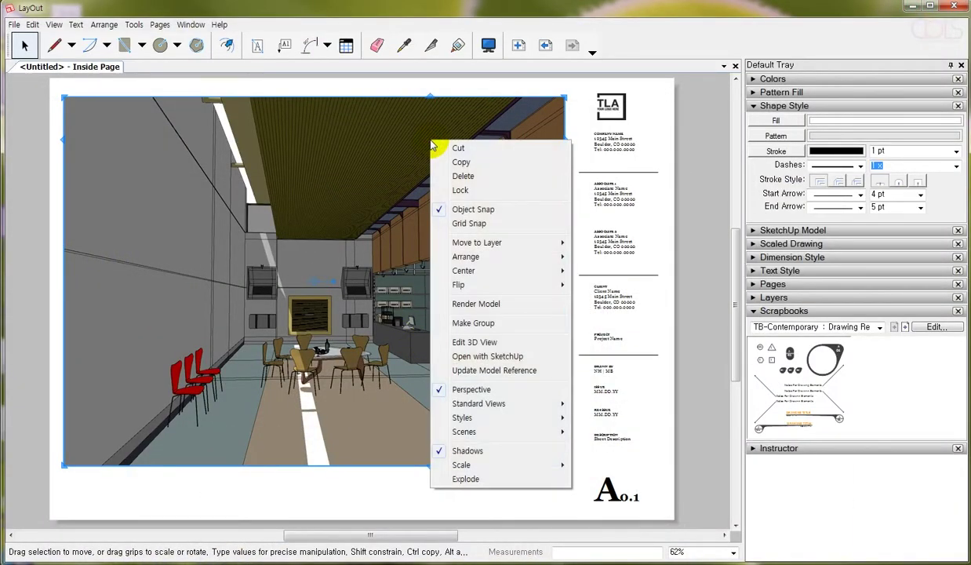
left_click(535, 373)
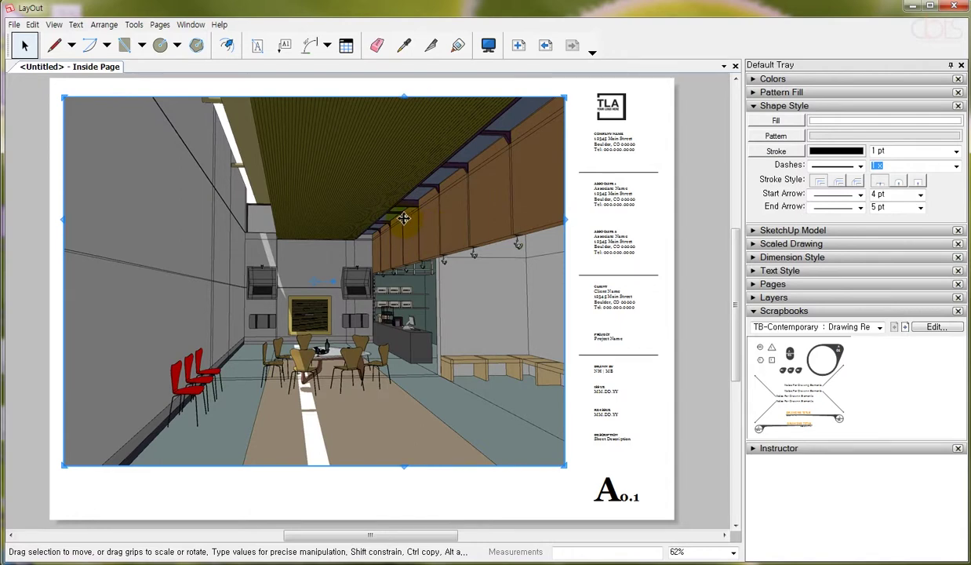
left_click(17, 25)
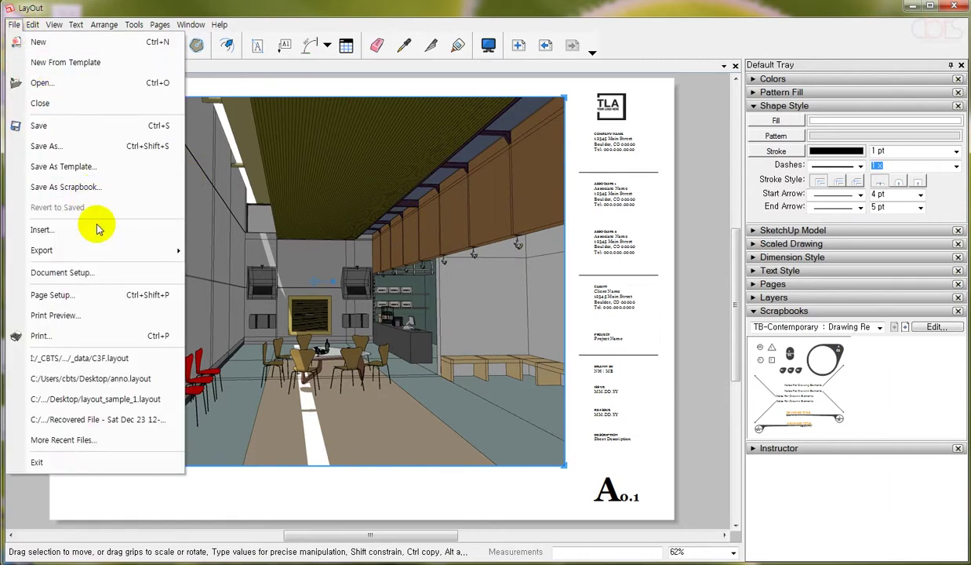
In Document Setup References, select FD_03.skp, update it, and begin relinking it
left_click(103, 270)
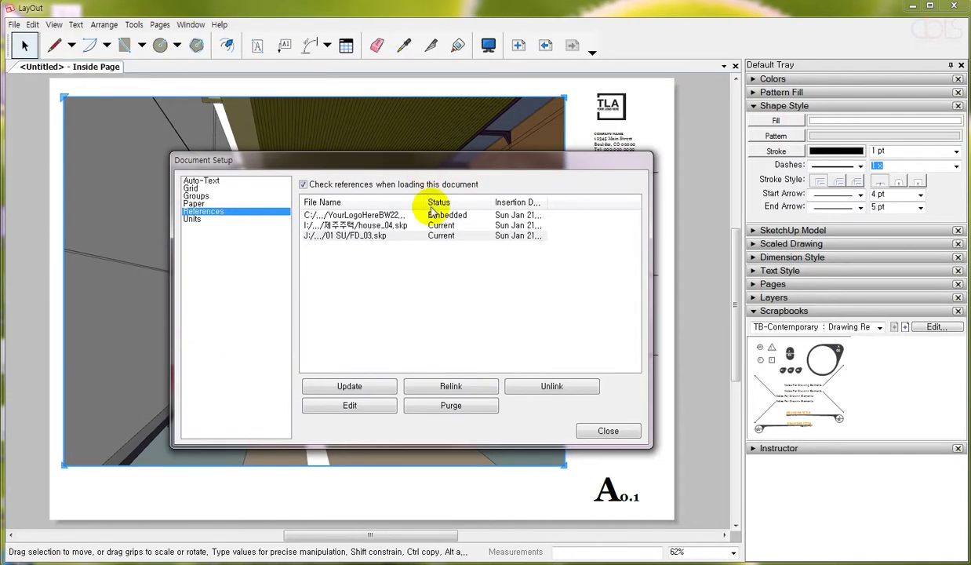
left_click(387, 237)
left_click(388, 293)
left_click(376, 238)
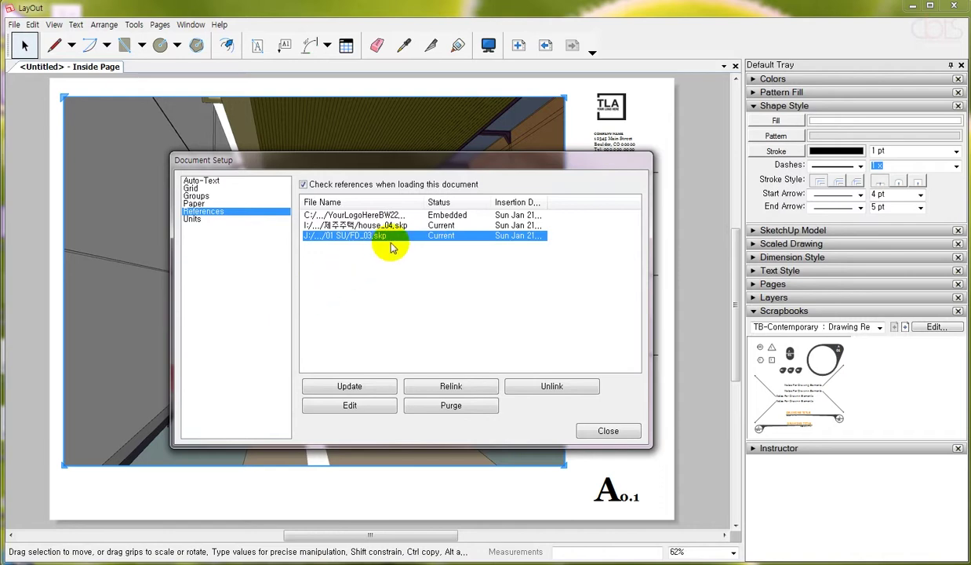
left_click(357, 385)
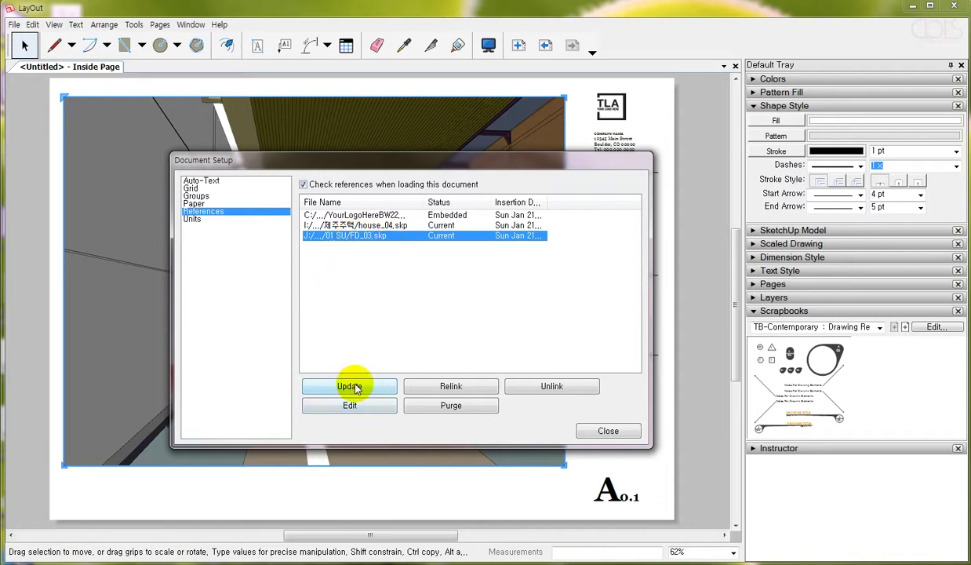
left_click(462, 389)
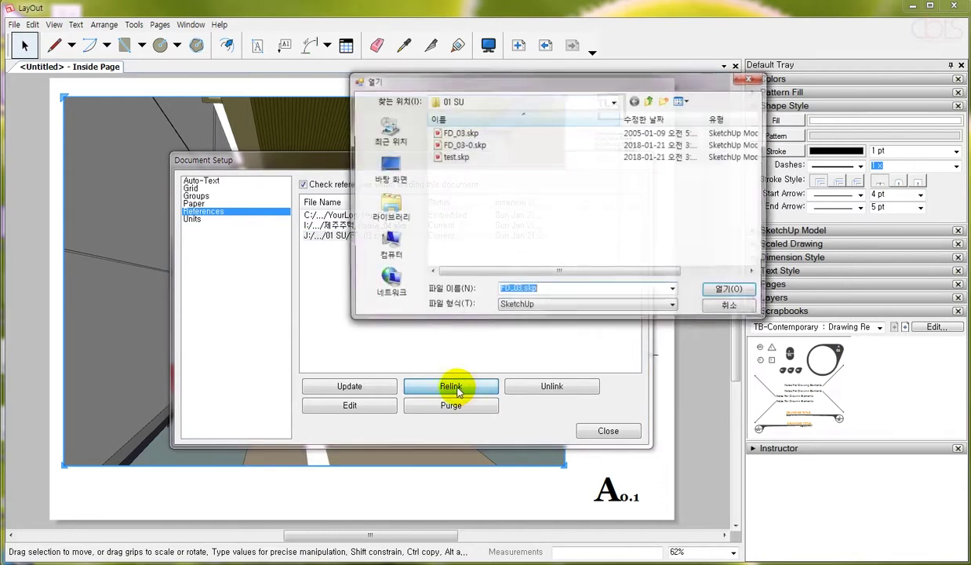
Relink the reference to test.skp and move the Document Setup window aside
left_click(463, 160)
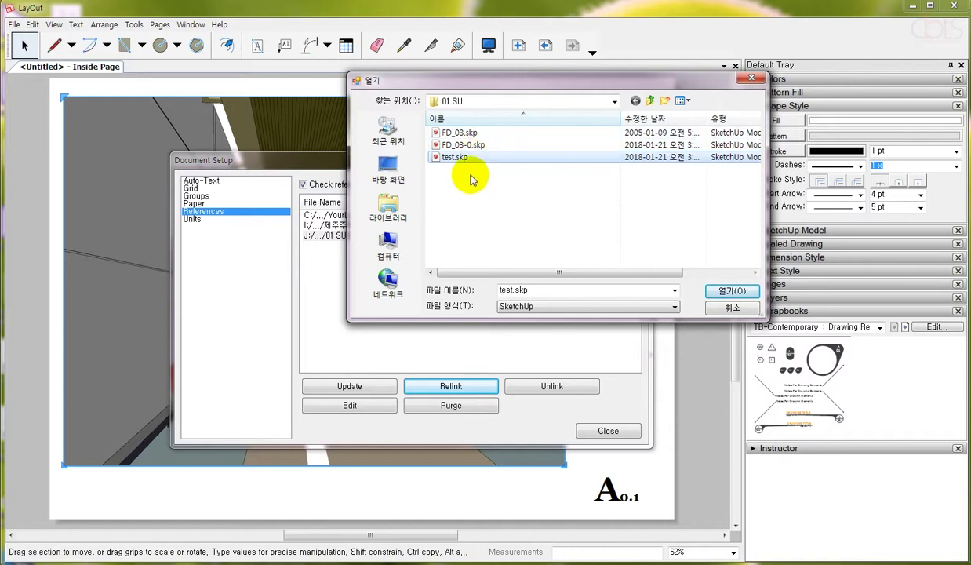
left_click(722, 292)
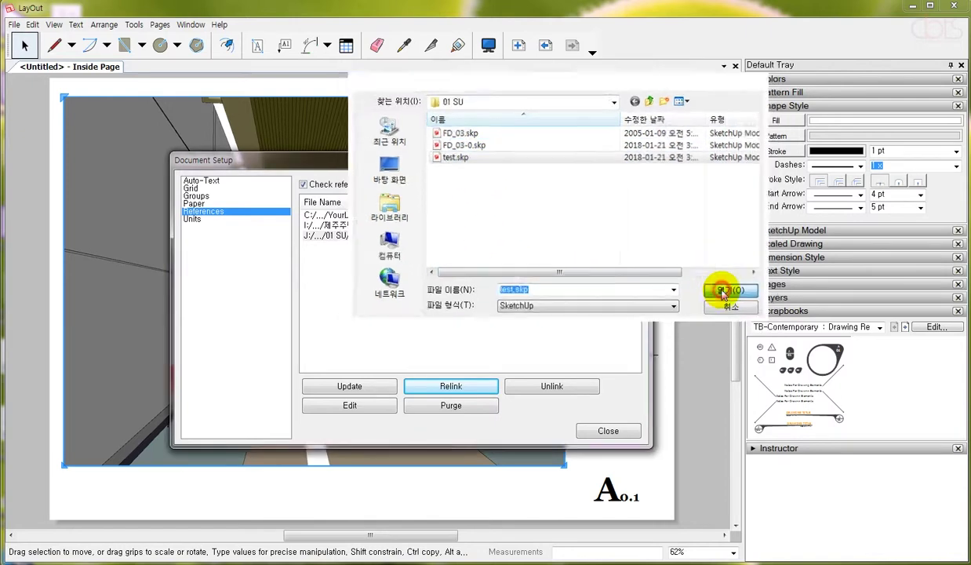
mouse_move(314, 159)
left_mouse_down()
mouse_move(463, 142)
mouse_move(598, 86)
left_mouse_up()
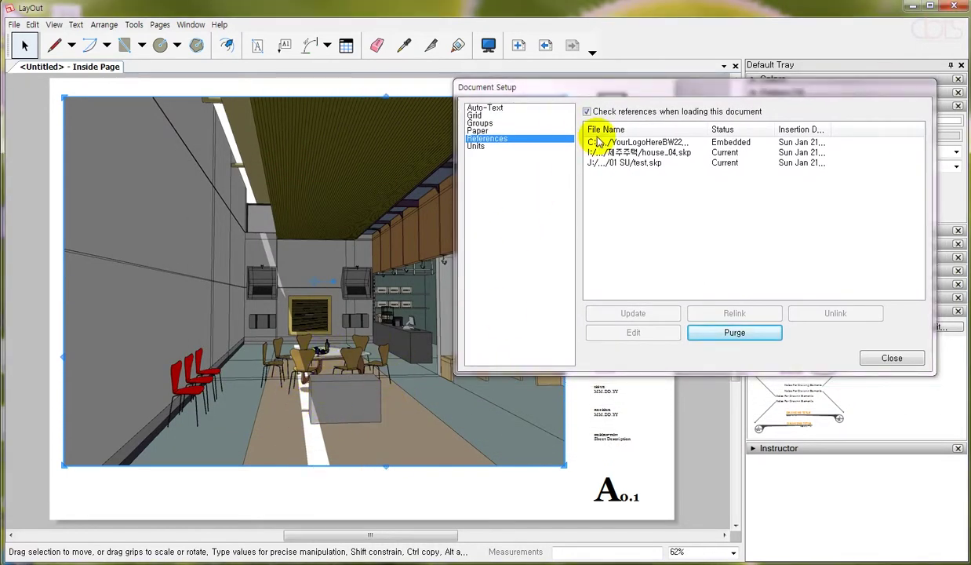
Relink the test.skp reference back to FD_03.skp
left_click_drag(614, 87, 550, 68)
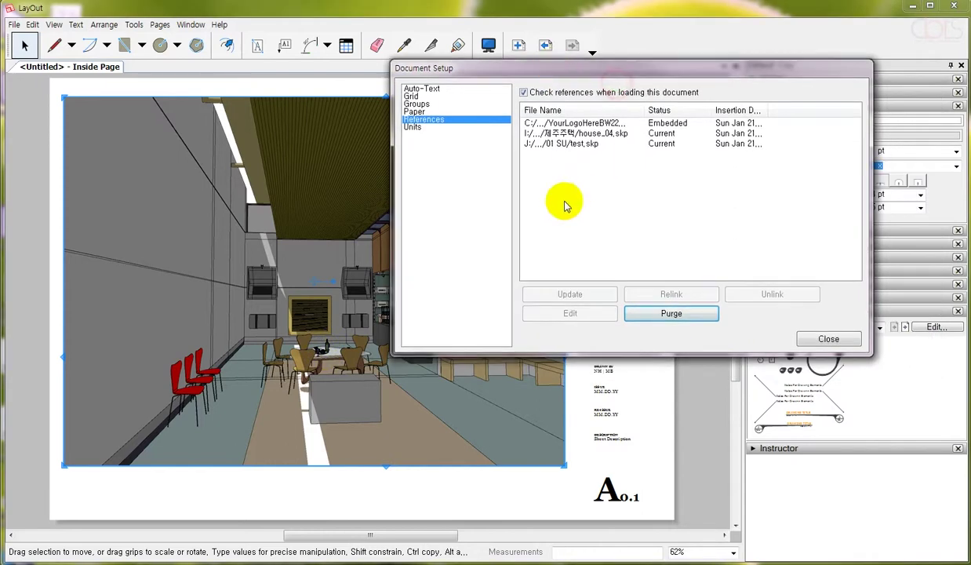
left_click(564, 145)
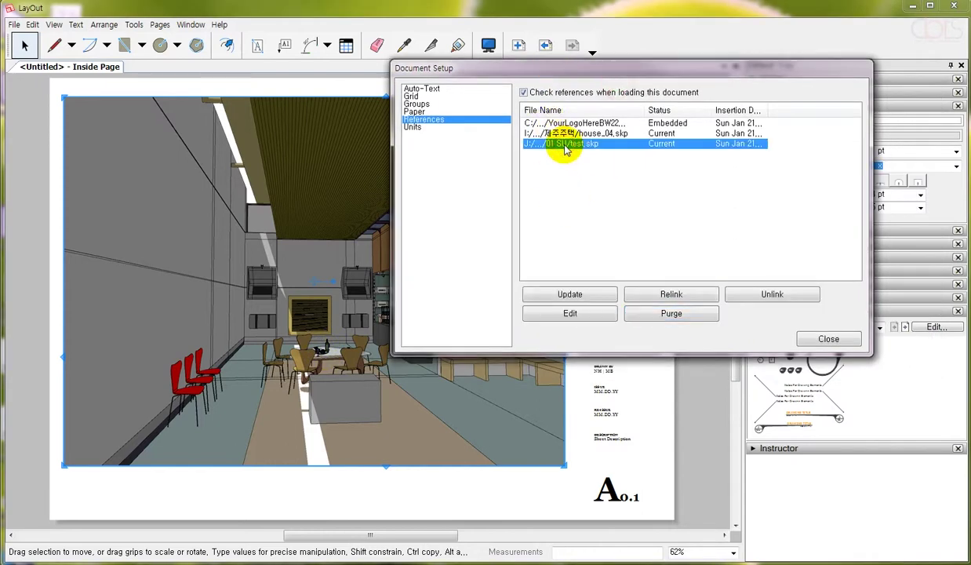
left_click(687, 296)
left_click(461, 135)
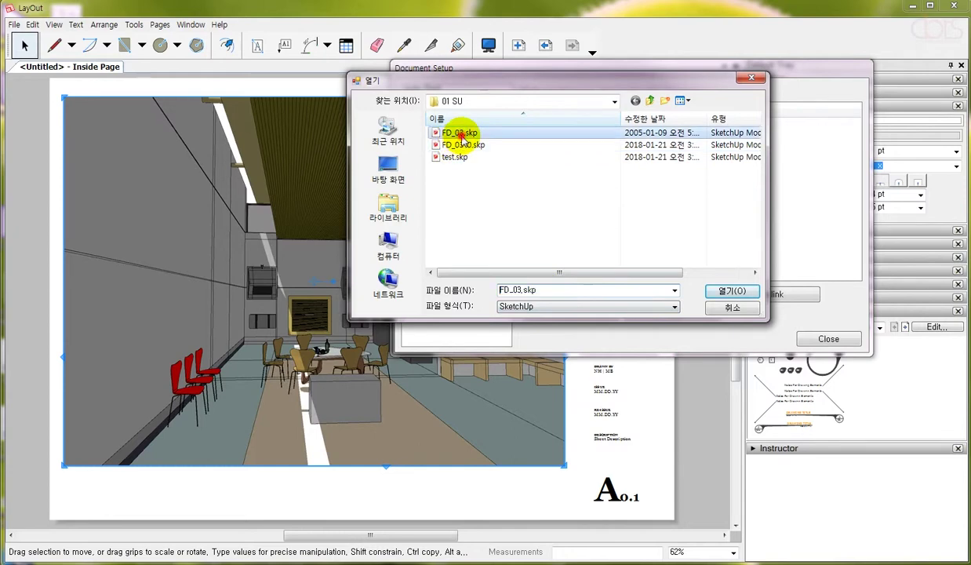
left_click(732, 291)
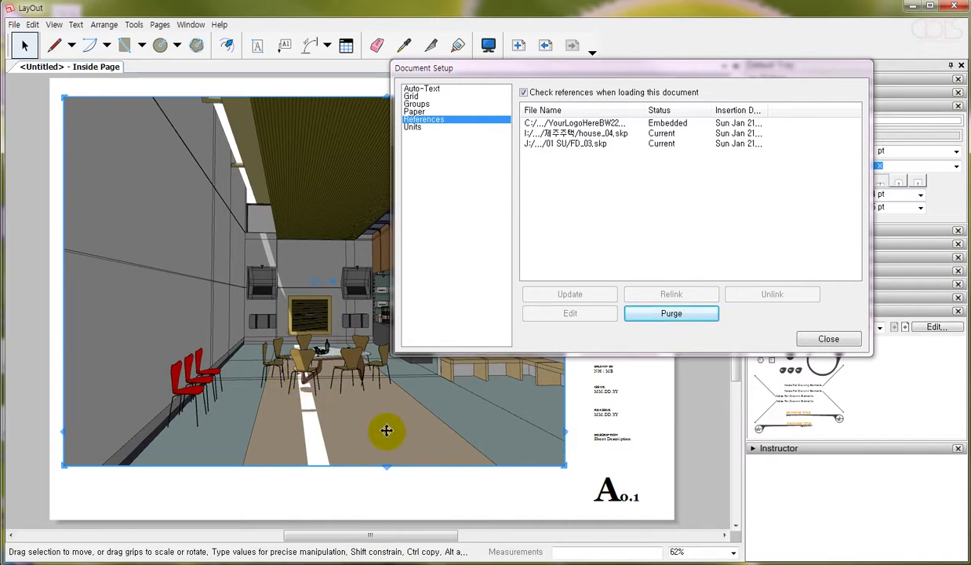
Update the FD_03.skp reference so the model reloads into the viewport
left_click(565, 144)
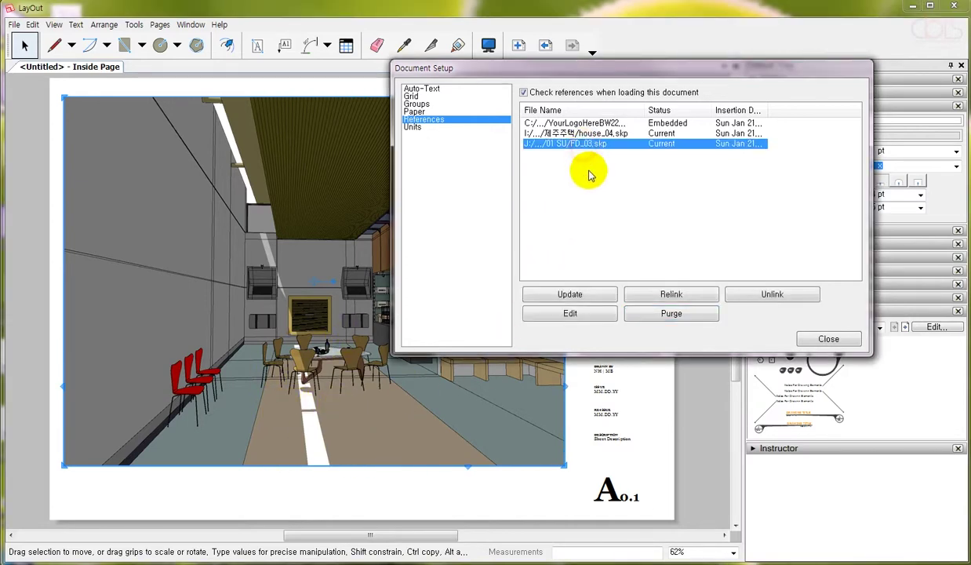
left_click(434, 122)
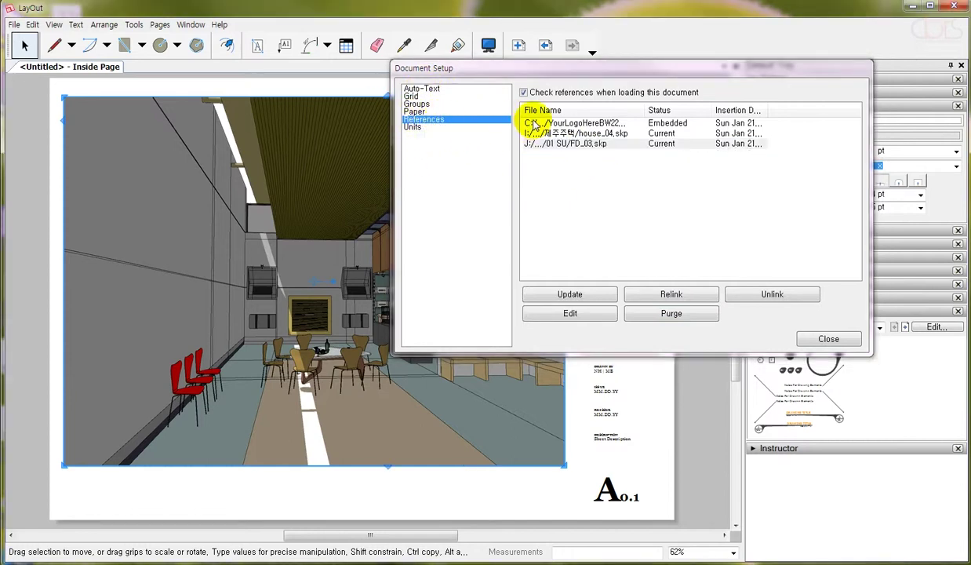
left_click(579, 302)
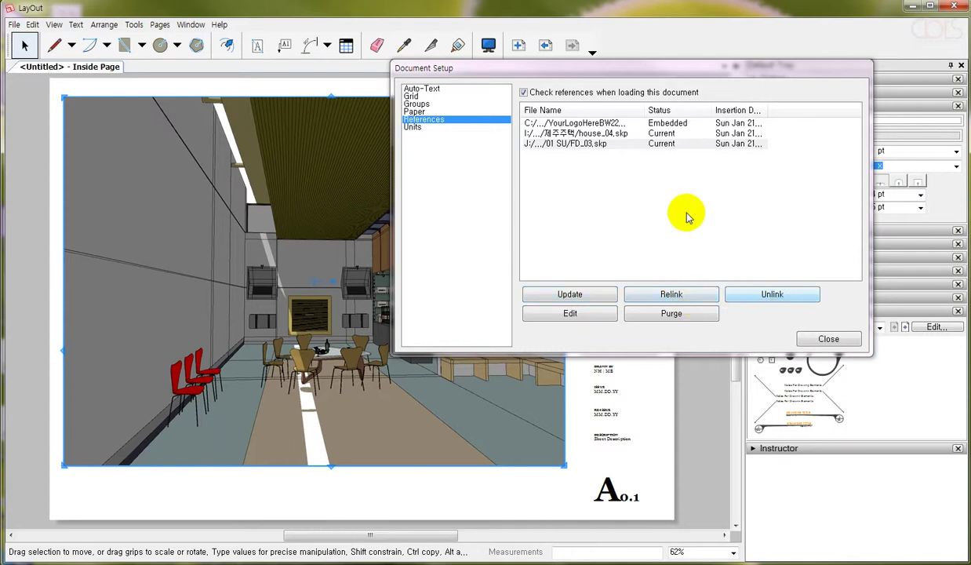
left_click(614, 133)
left_click(611, 146)
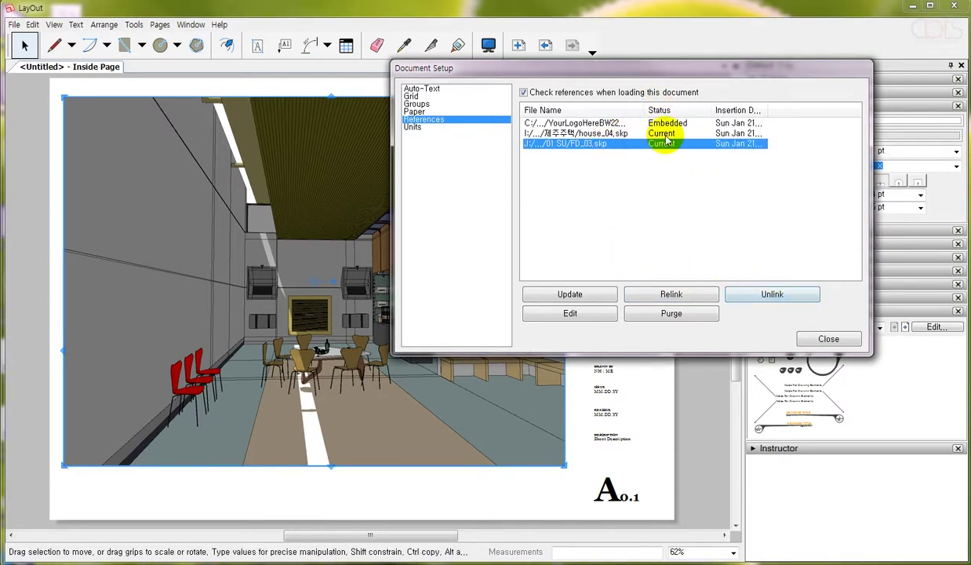
Unlink FD_03.skp, embedding the model in the document
left_click(777, 295)
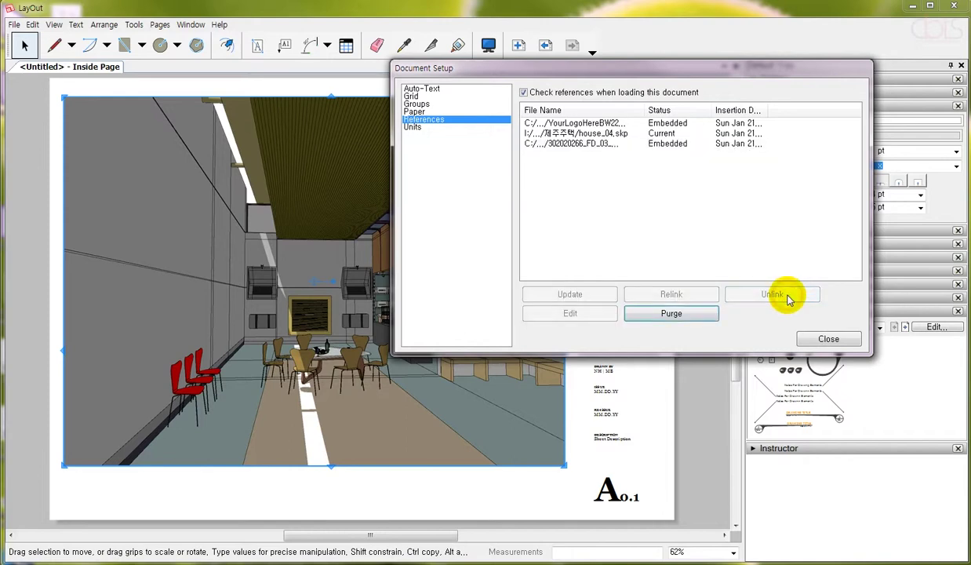
left_click(577, 146)
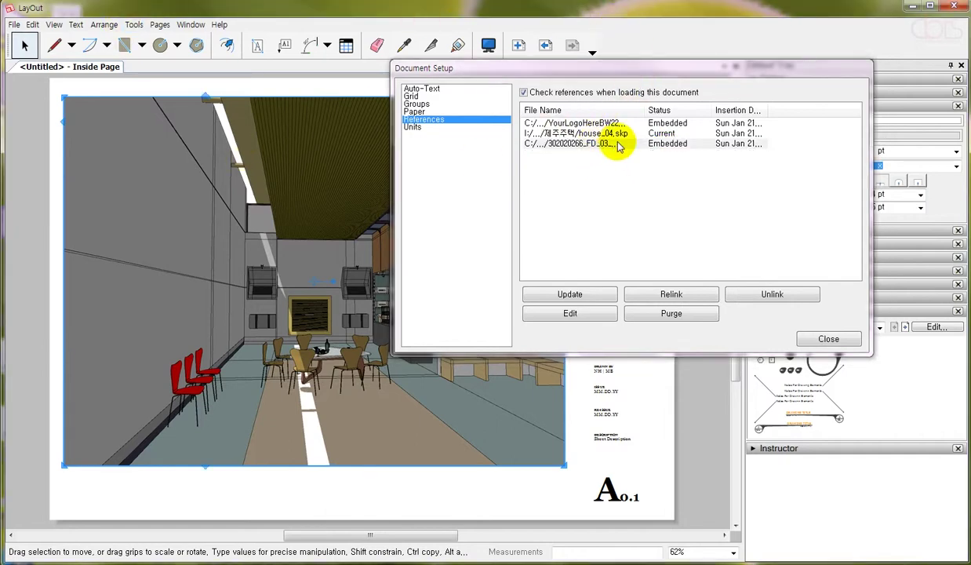
left_click(592, 143)
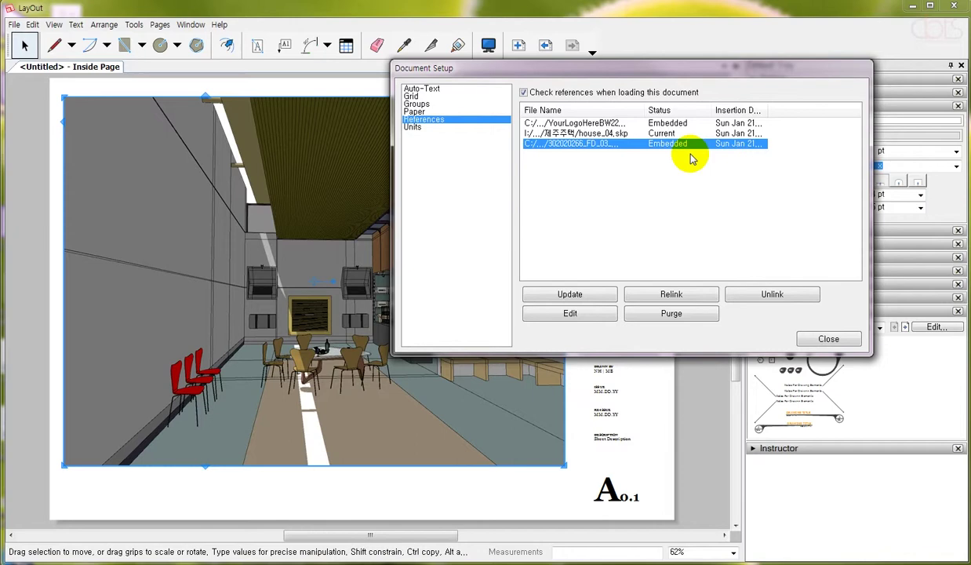
left_click(91, 420)
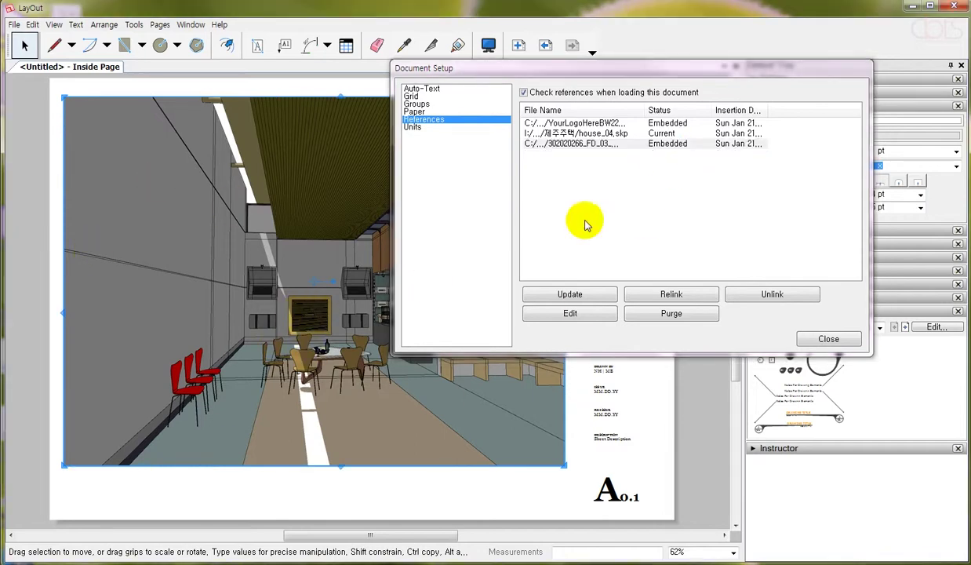
Relink the embedded reference to test.skp in the 01 SU folder
left_click(632, 187)
left_click(583, 143)
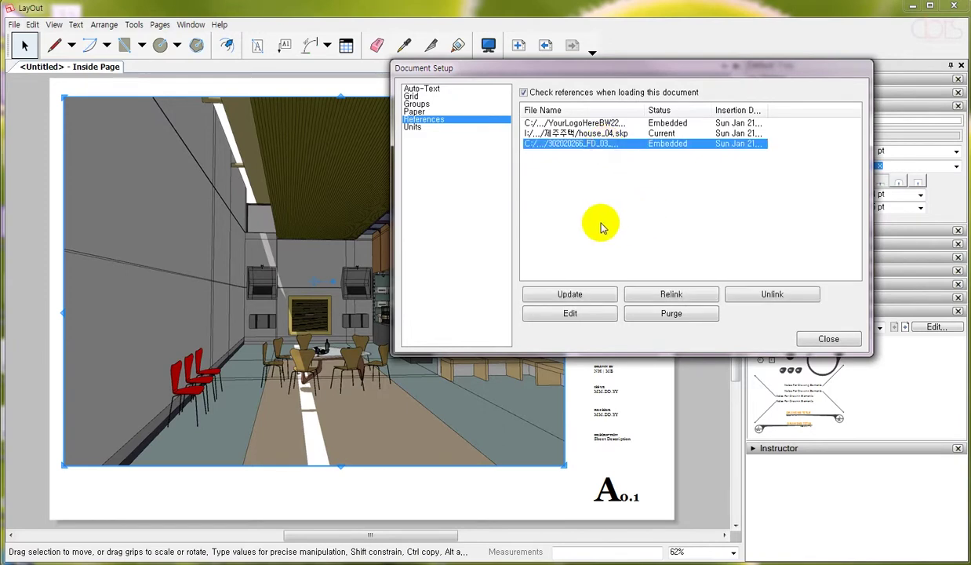
left_click(680, 300)
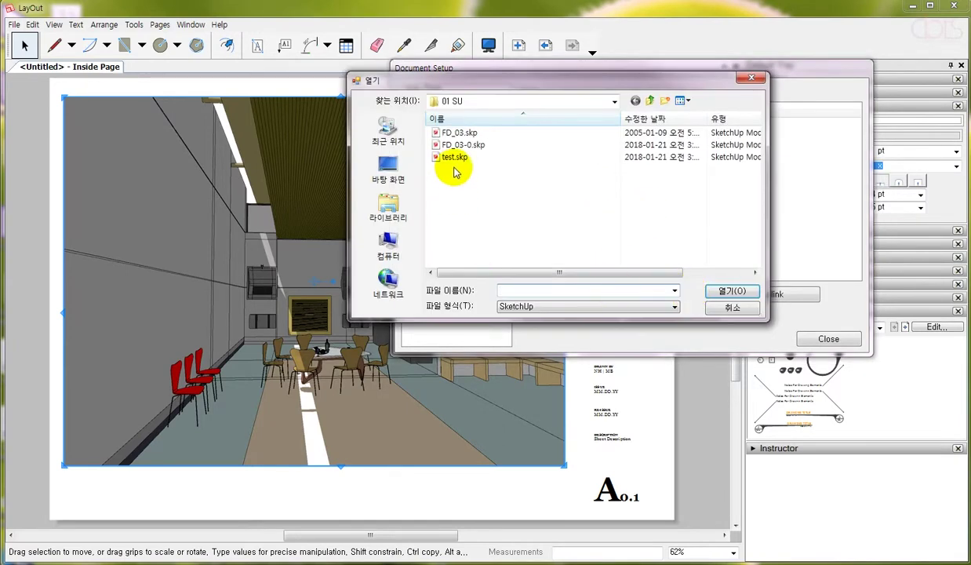
left_click(455, 158)
double_click(455, 158)
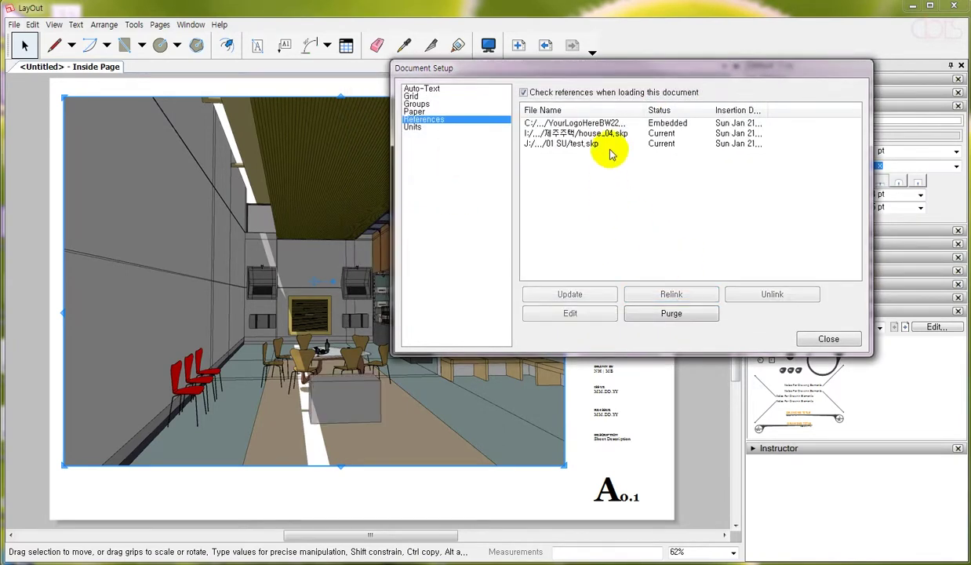
left_click(564, 144)
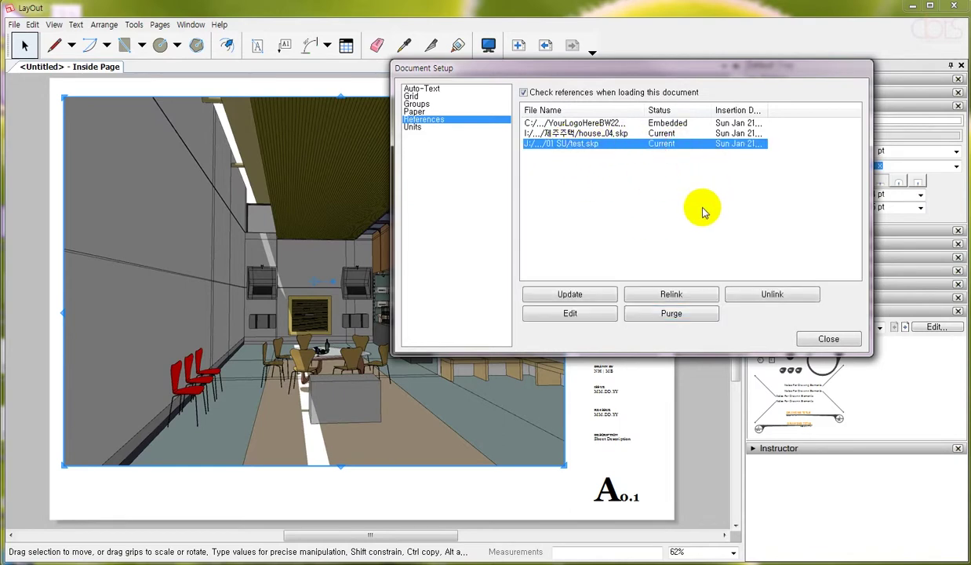
right_click(307, 197)
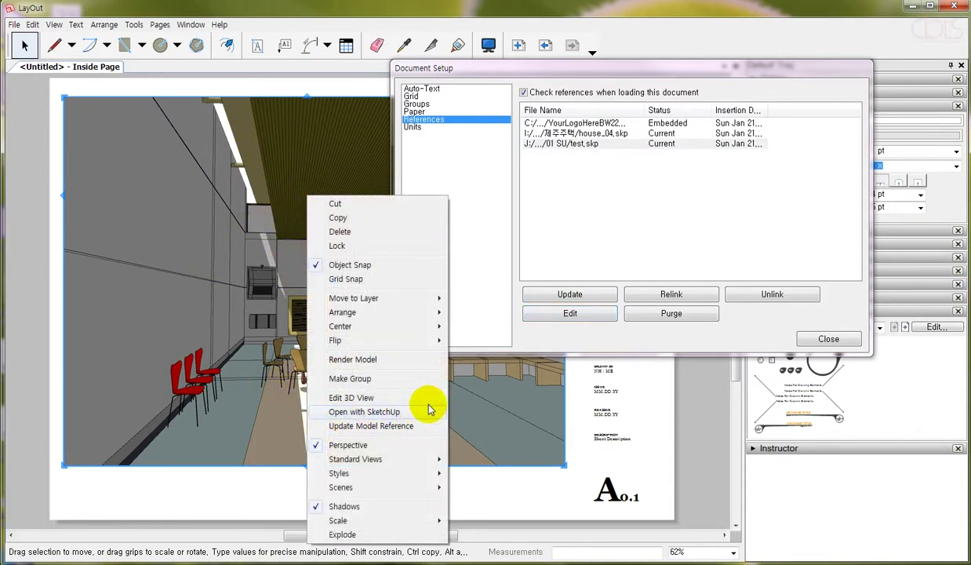
left_click(611, 192)
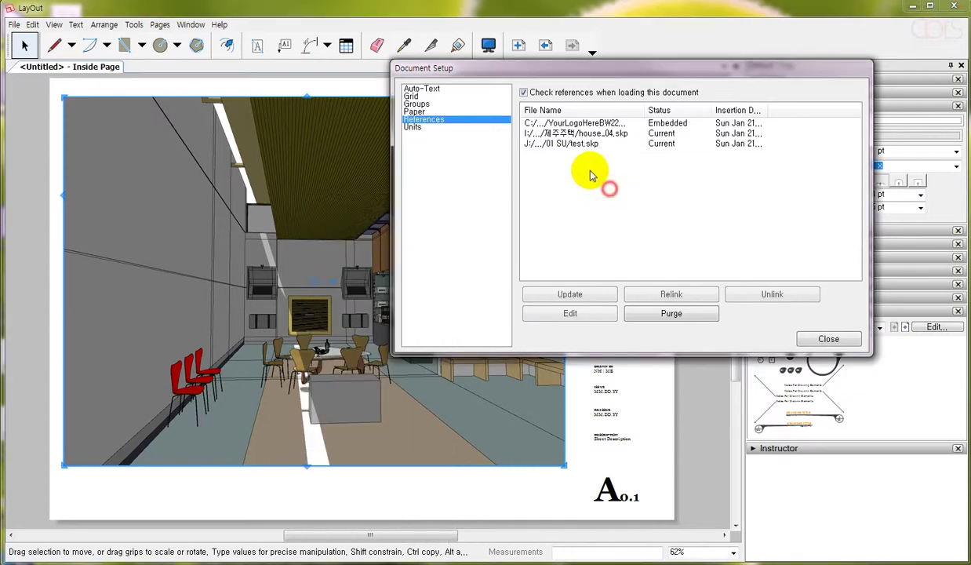
left_click(590, 173)
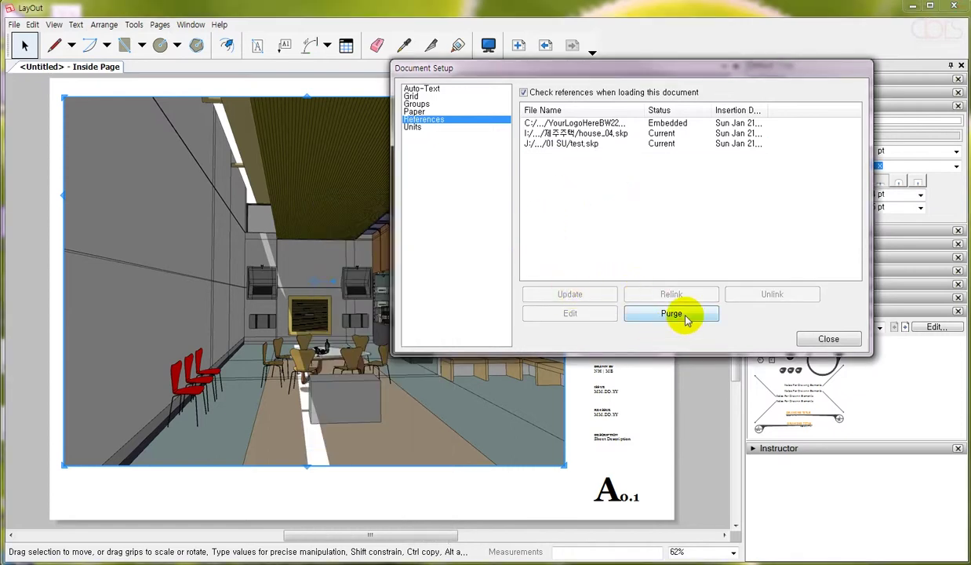
left_click(577, 133)
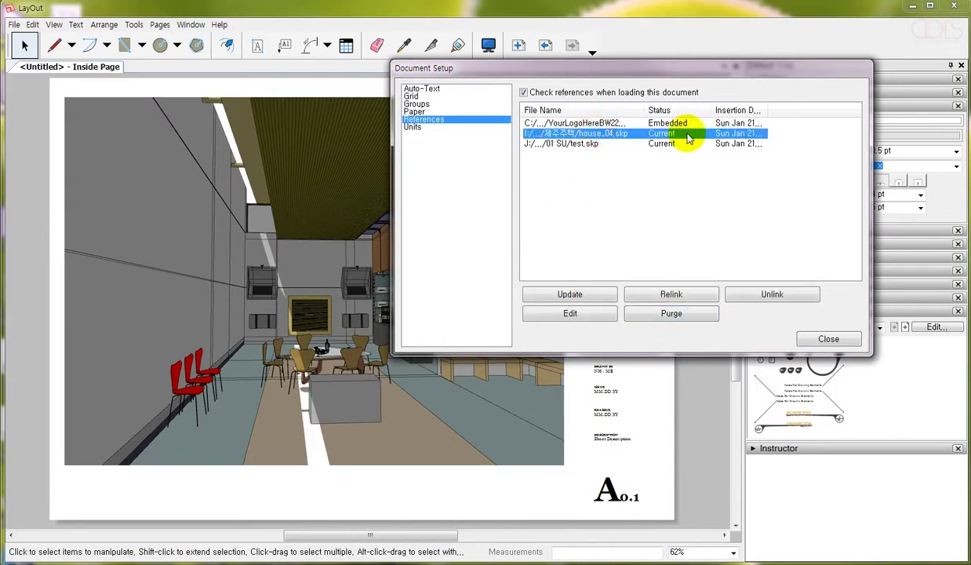
left_click(642, 316)
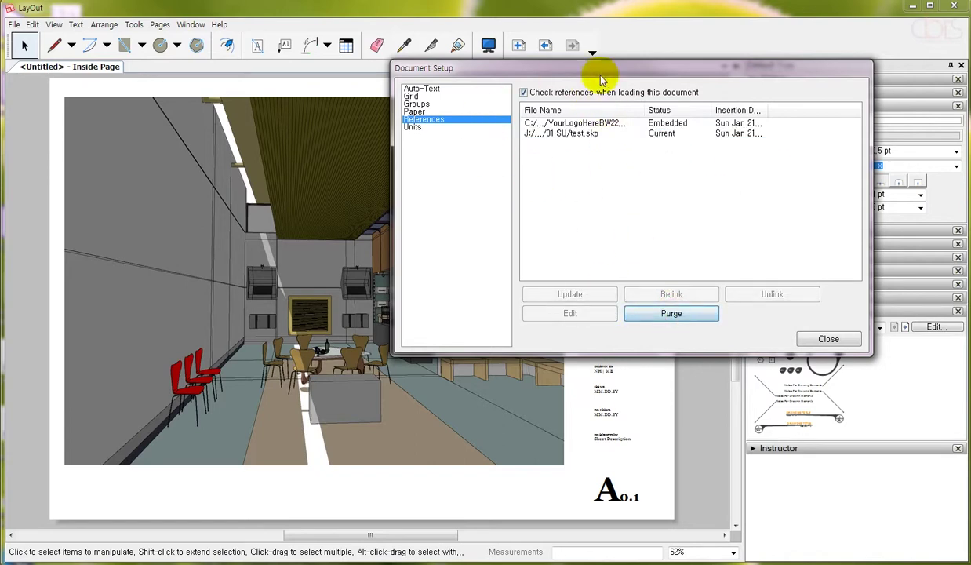
left_click(635, 219)
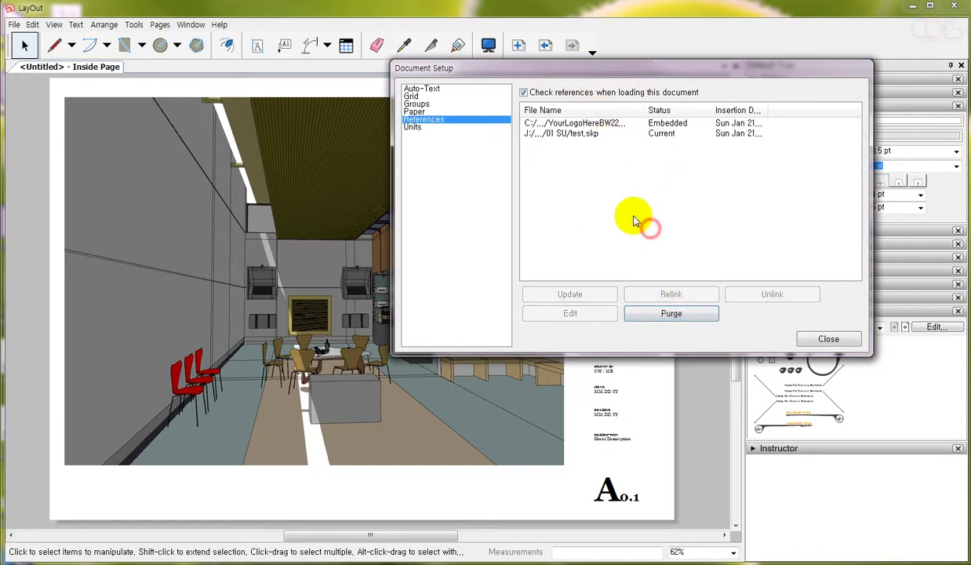
left_click_drag(589, 73, 593, 56)
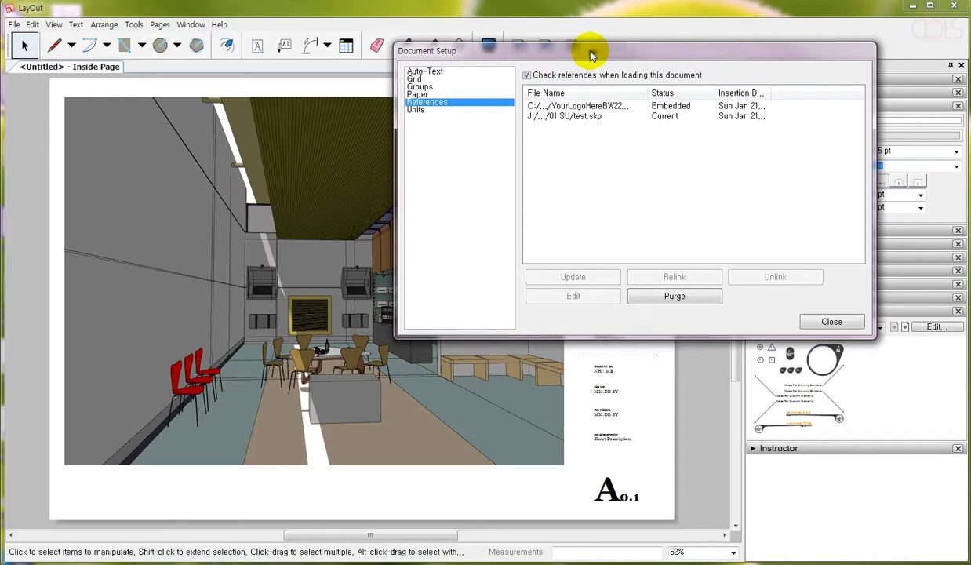
Close Document Setup, zoom into the title block, and select the TLA logo
left_click(588, 108)
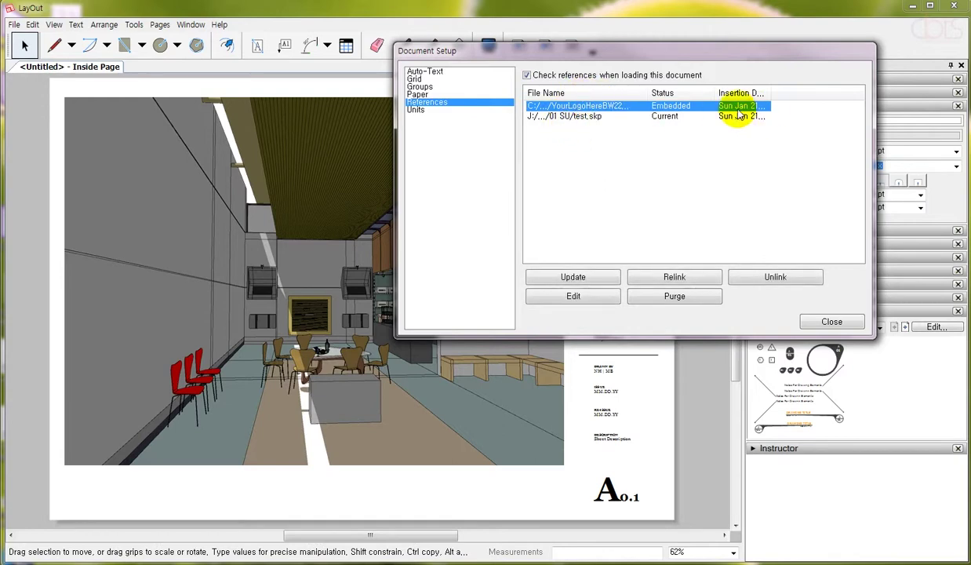
left_click(831, 322)
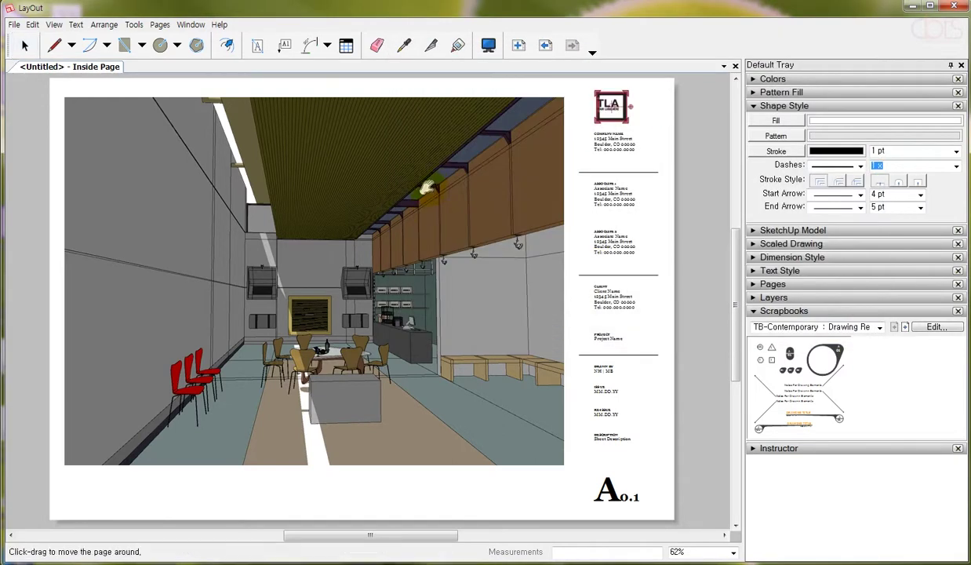
middle_click_drag(666, 90, 613, 122)
scroll(613, 121, "up", 2)
scroll(516, 136, "up", 2)
scroll(574, 125, "up", 2)
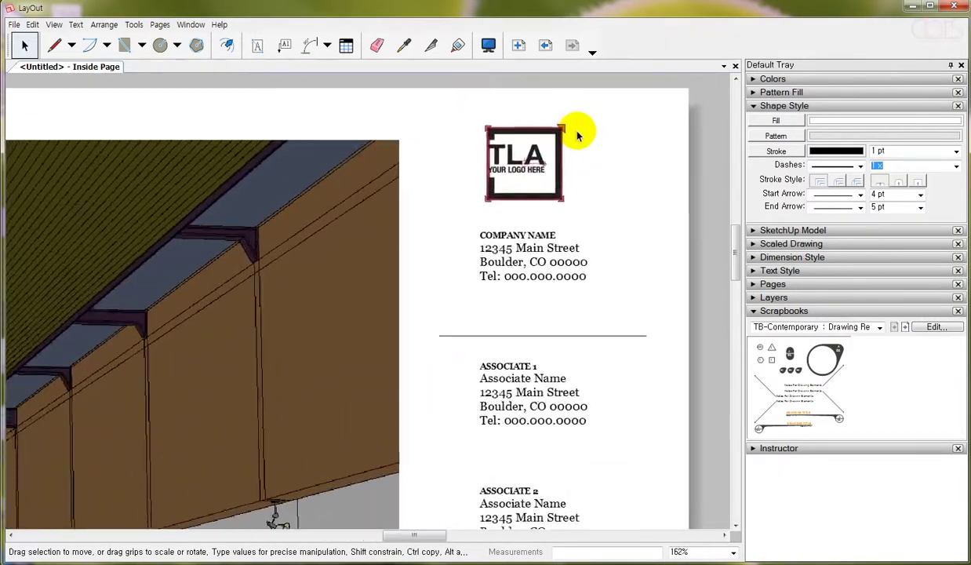
scroll(580, 134, "up", 2)
scroll(581, 181, "up", 1)
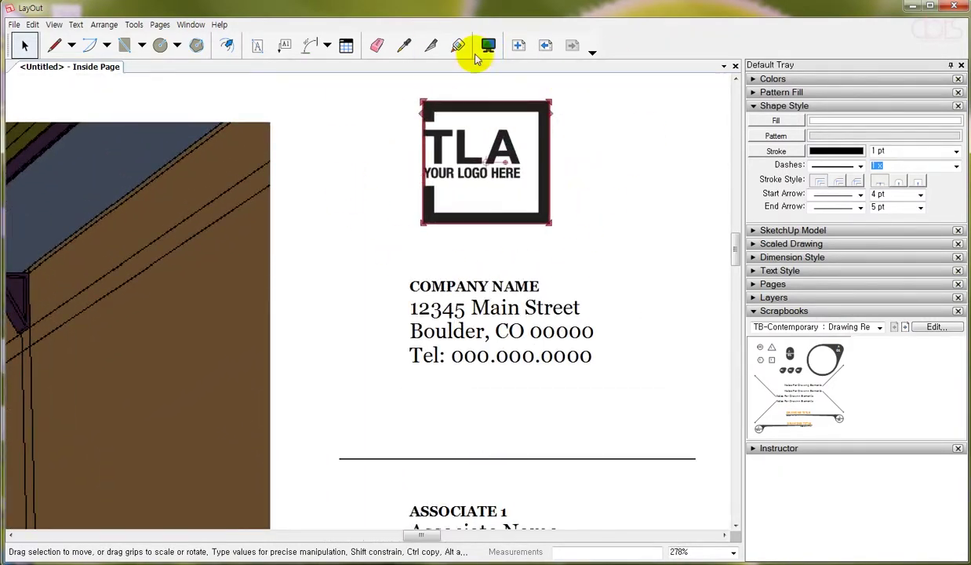
left_click(340, 160)
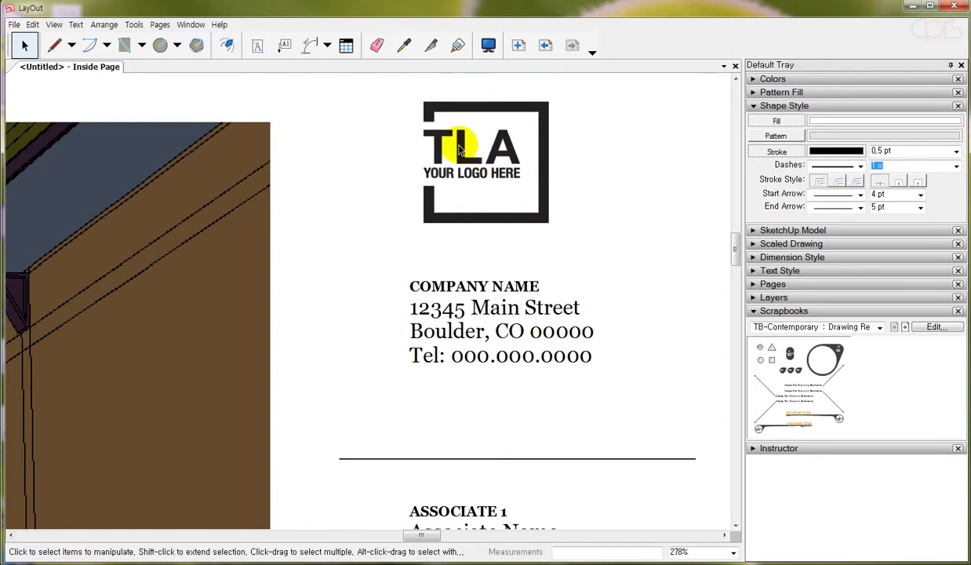
left_click(469, 149)
Open Document Setup's References and select the logo image reference
left_click(14, 25)
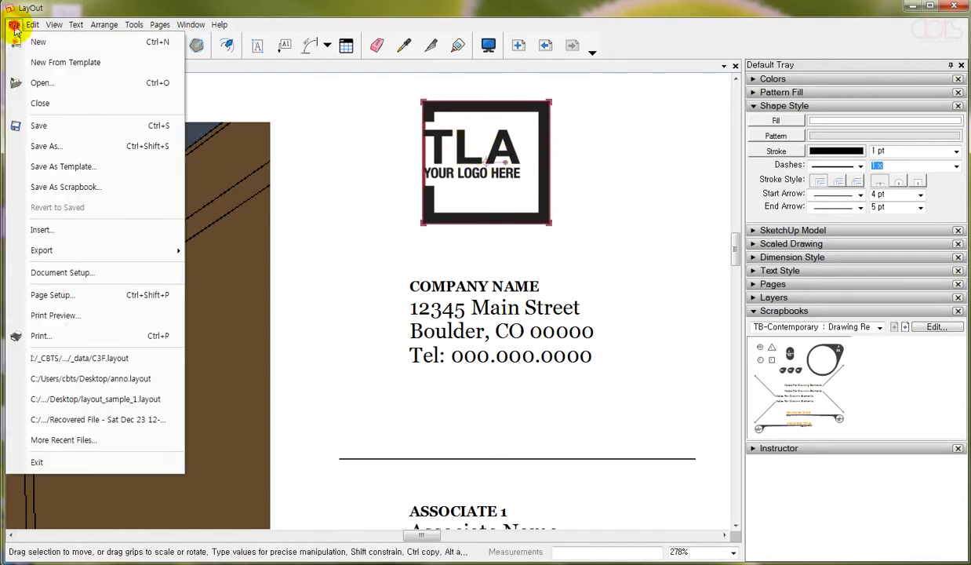
left_click(83, 272)
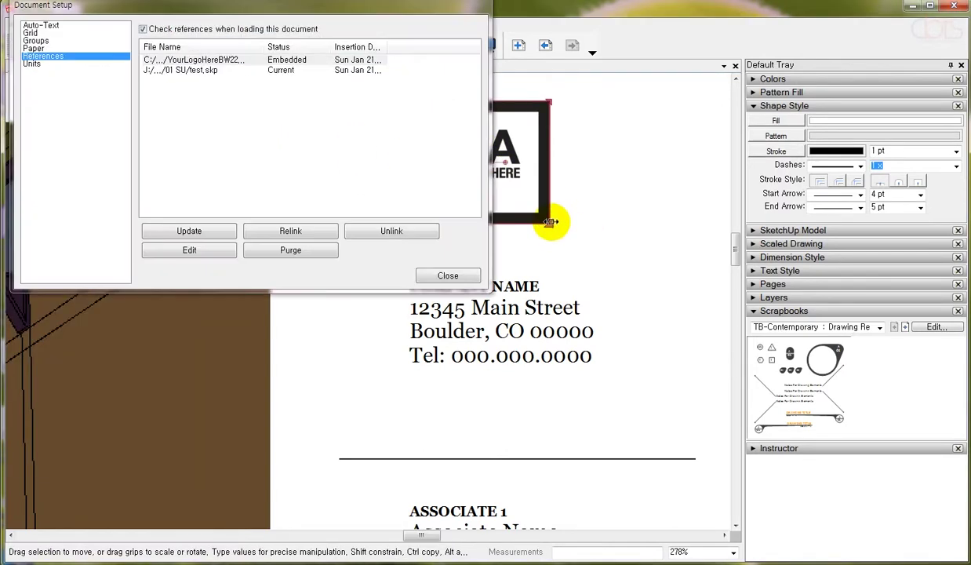
left_click_drag(382, 7, 783, 112)
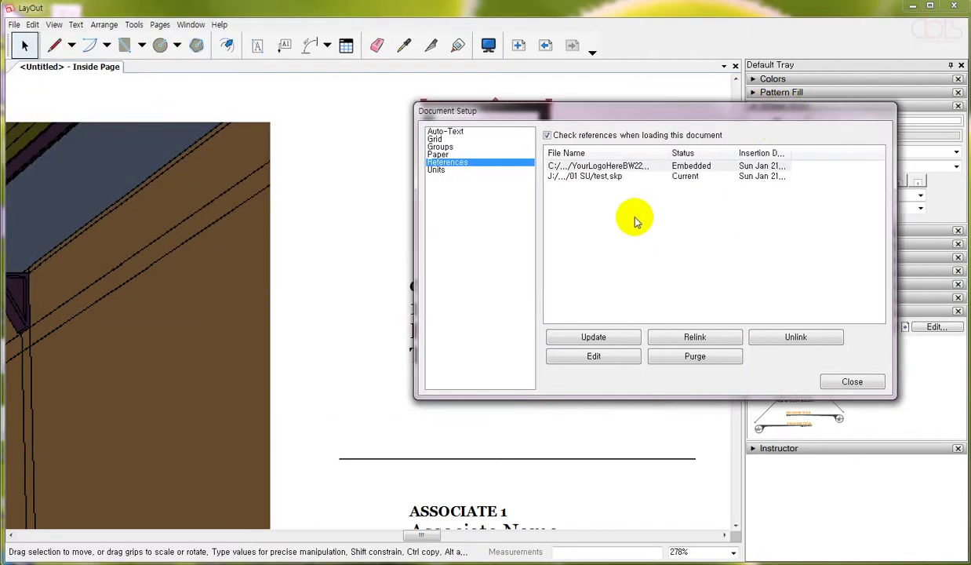
left_click(630, 165)
Relink the logo to the AR-landscape map PNG on the Desktop
left_click(695, 336)
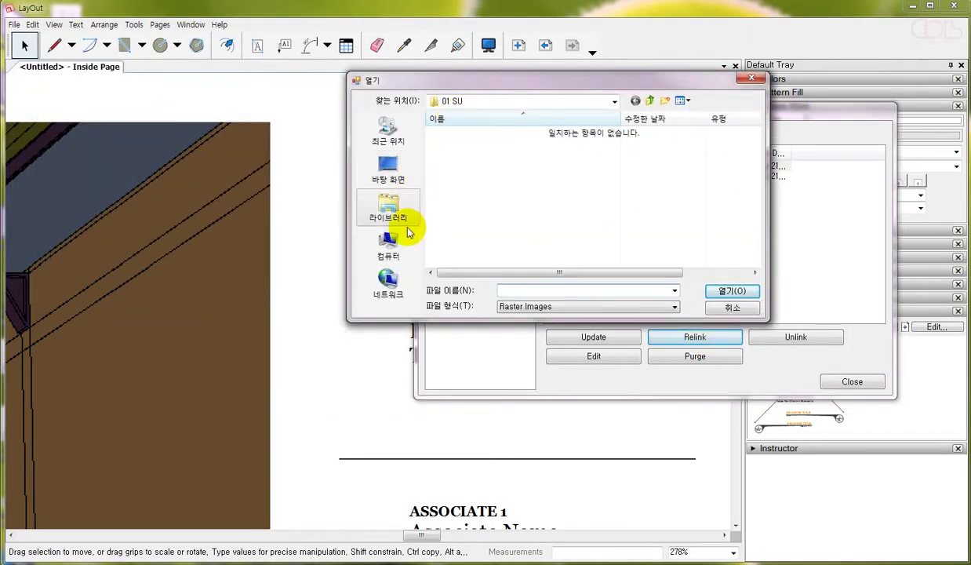
left_click(499, 102)
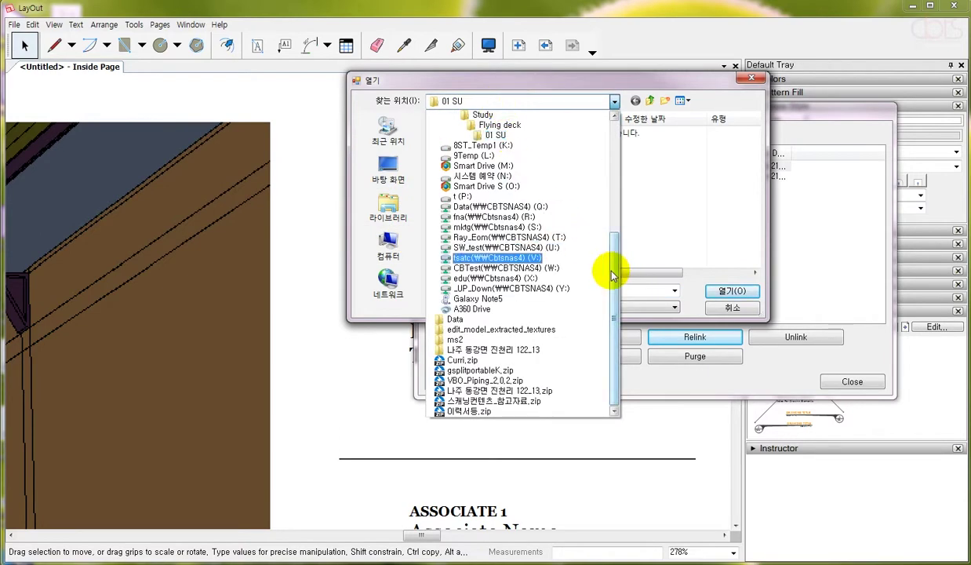
left_click_drag(613, 270, 613, 123)
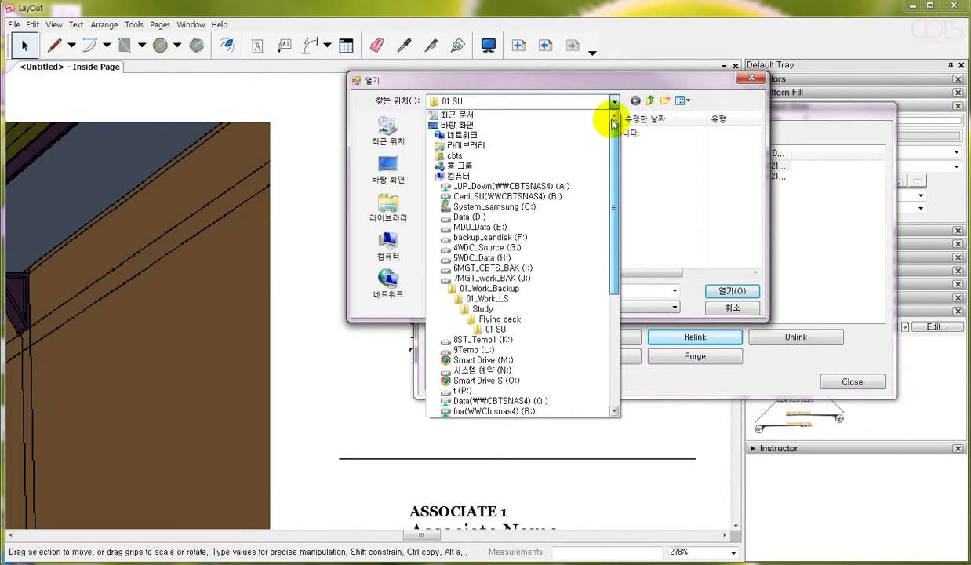
left_click(477, 127)
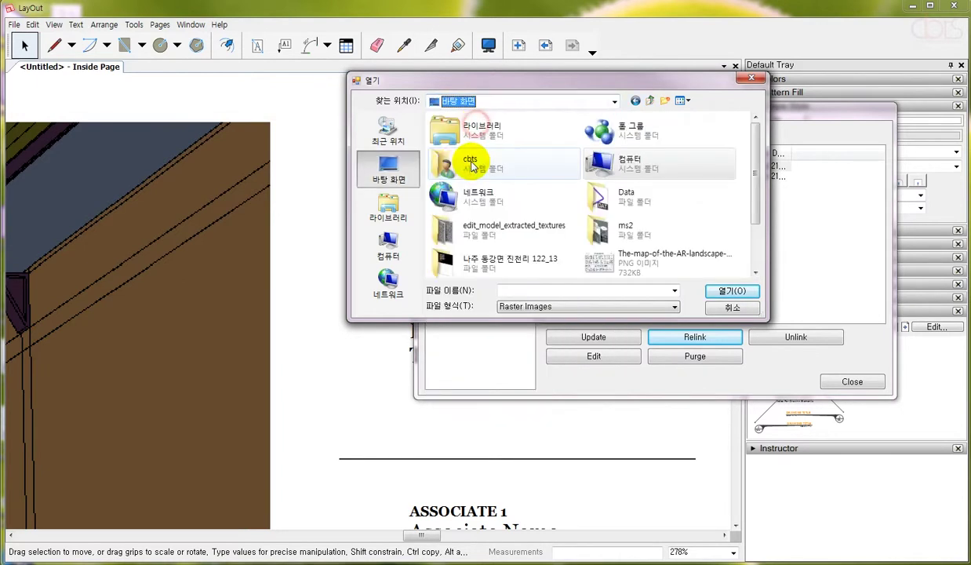
left_click(606, 267)
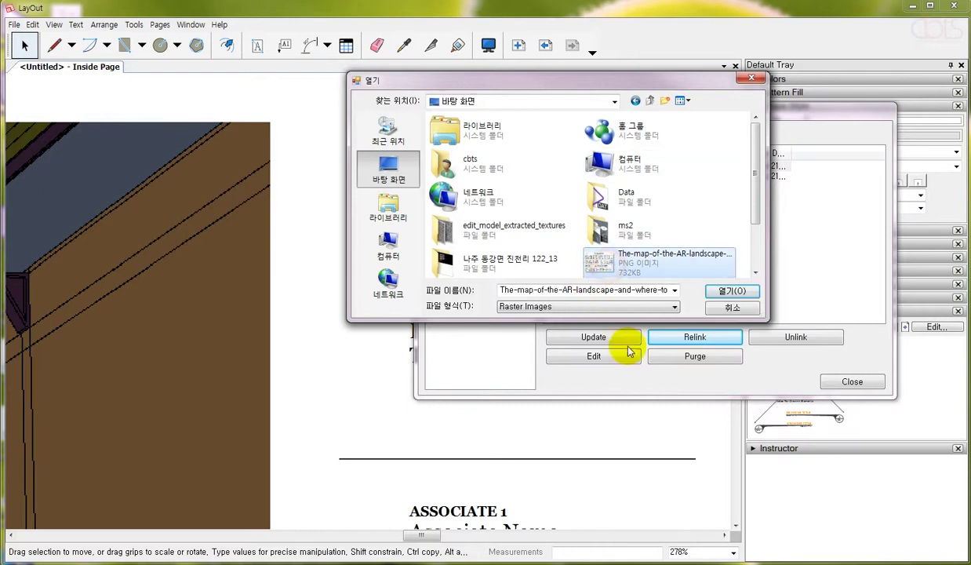
left_click(726, 290)
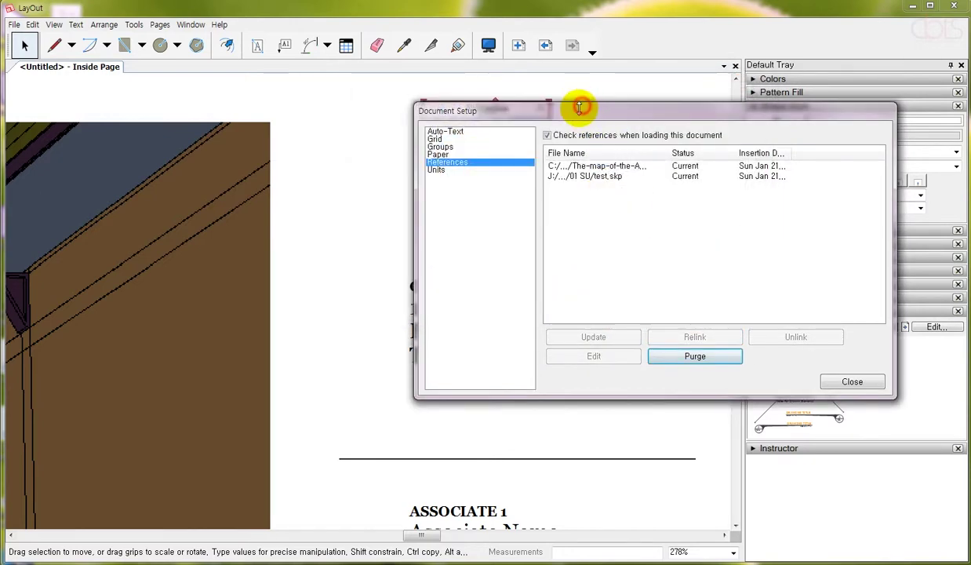
Unlink the AR landscape image reference so it becomes embedded
left_click_drag(582, 114, 382, 271)
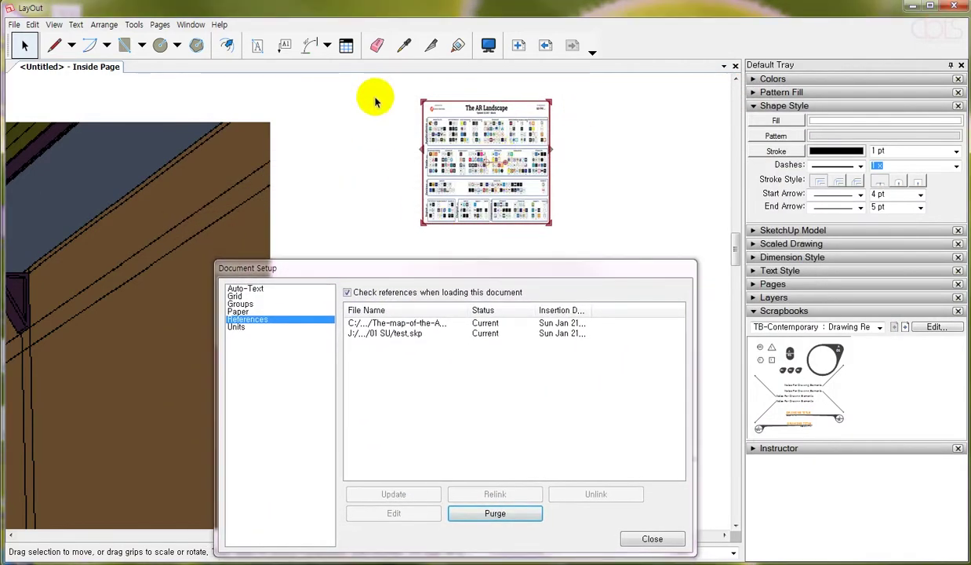
left_click_drag(472, 271, 538, 243)
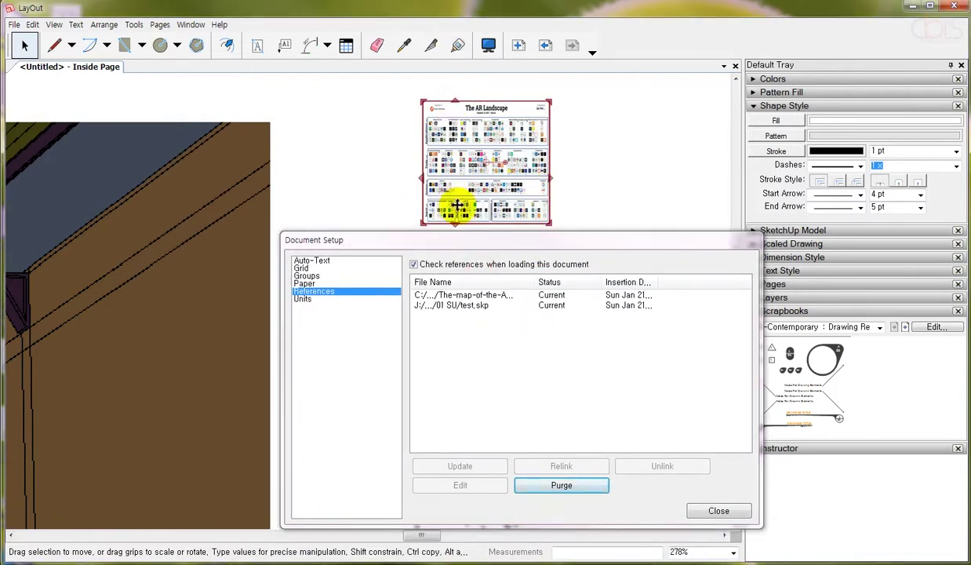
left_click(474, 296)
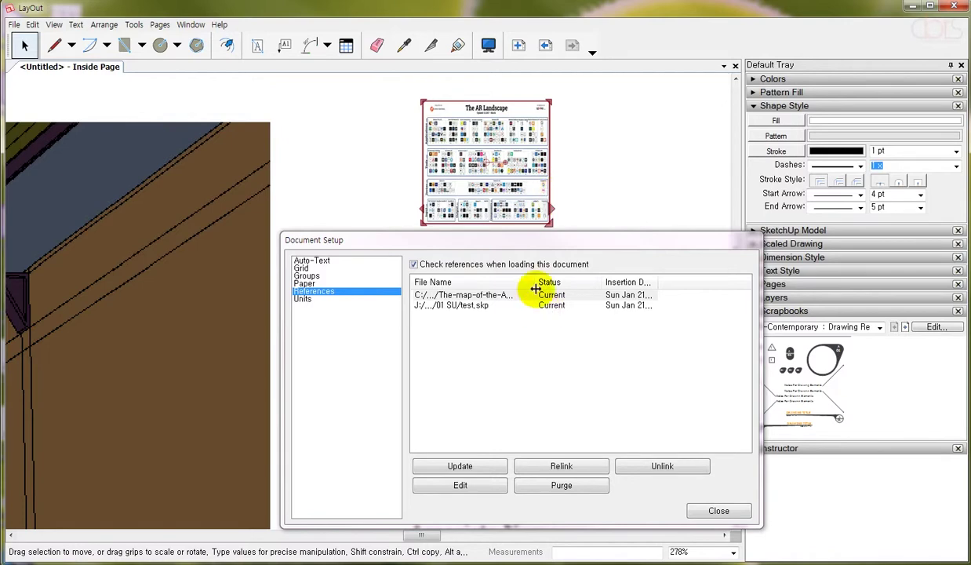
left_click_drag(539, 236, 548, 128)
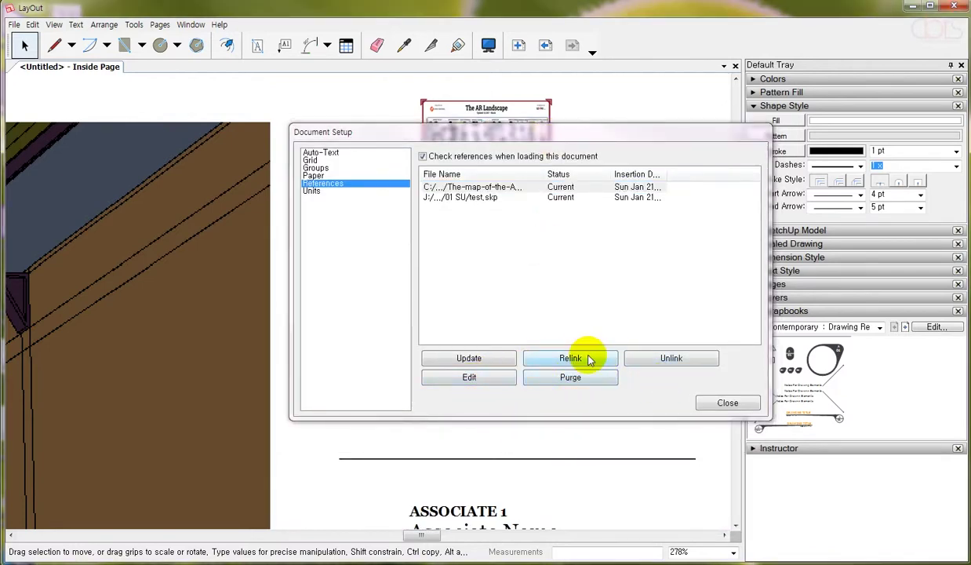
left_click(671, 359)
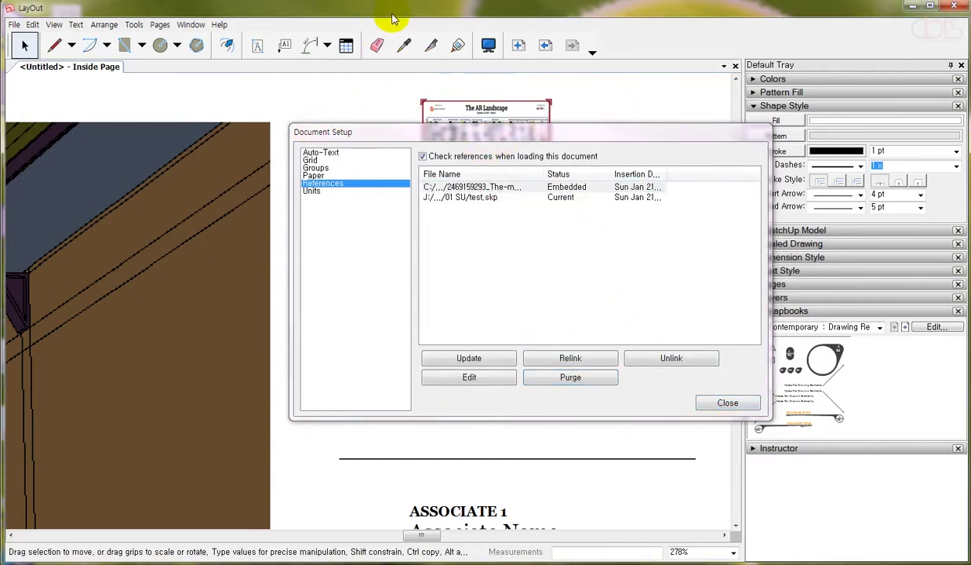
Update the embedded image reference and close Document Setup
left_click_drag(461, 138, 489, 192)
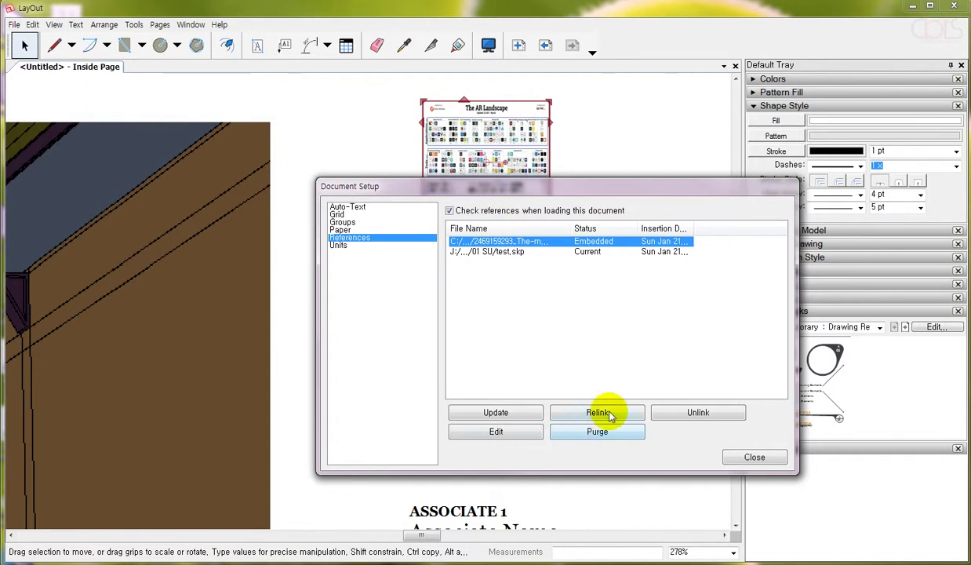
left_click(495, 412)
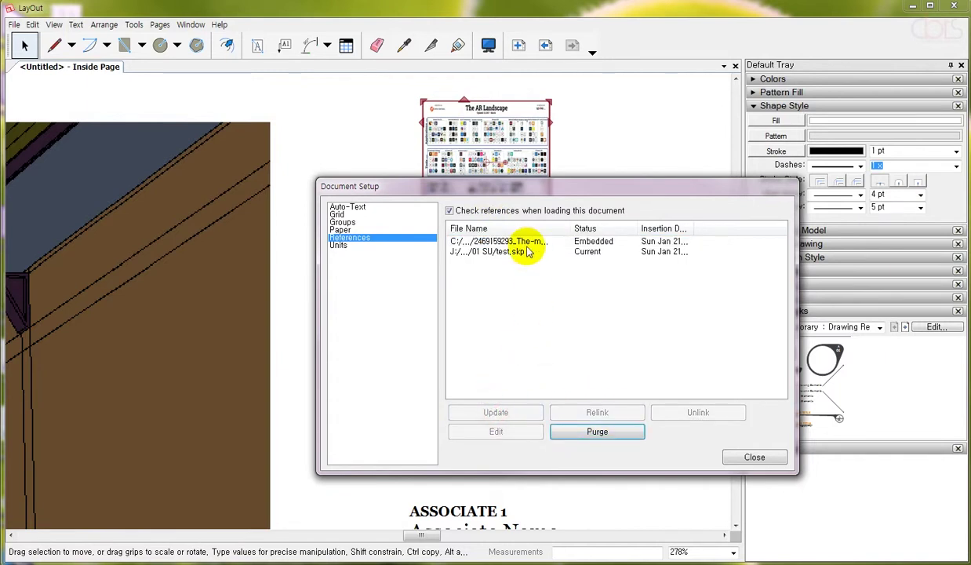
left_click(514, 242)
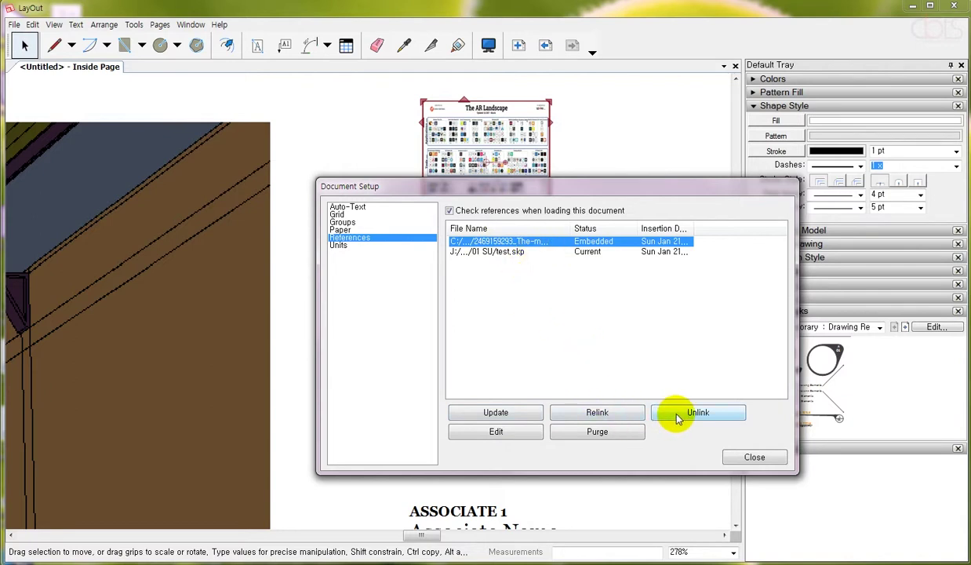
left_click(738, 460)
Start inserting a file and list the insertable file types from the Desktop
left_click(14, 25)
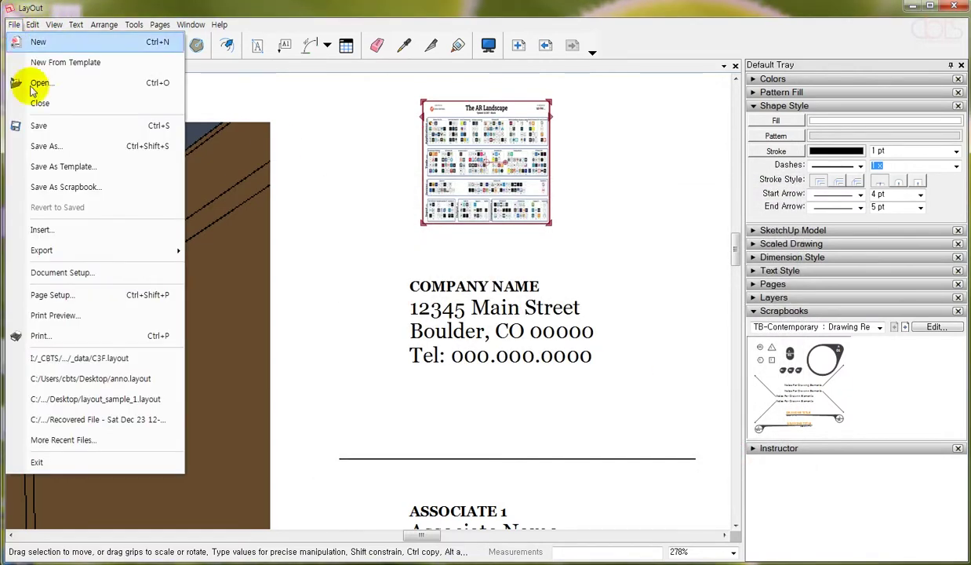
left_click(64, 229)
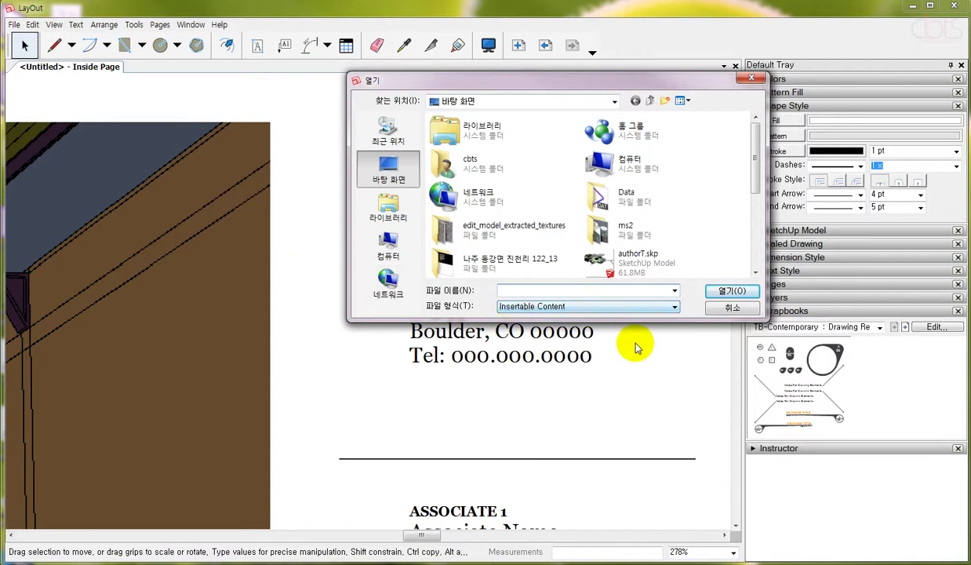
left_click(591, 308)
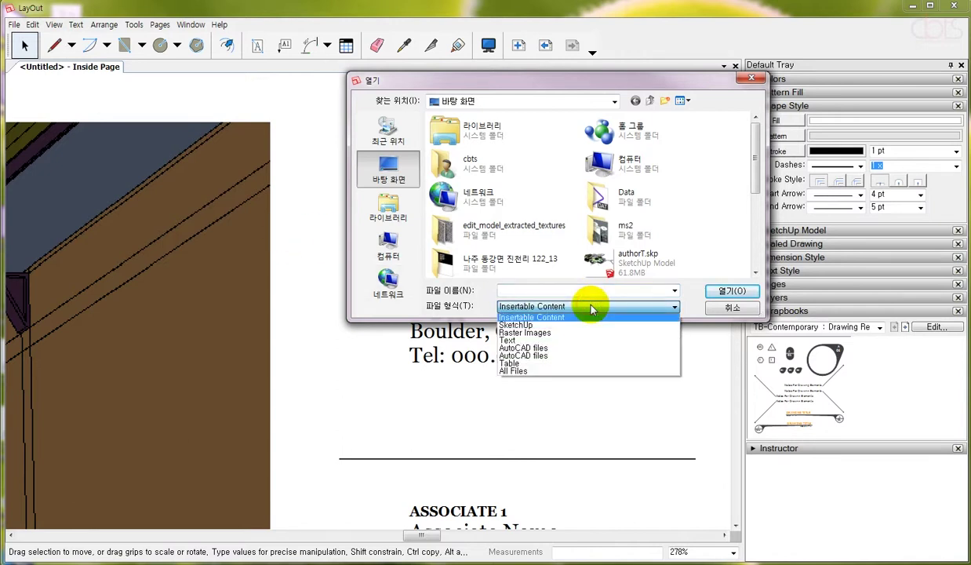